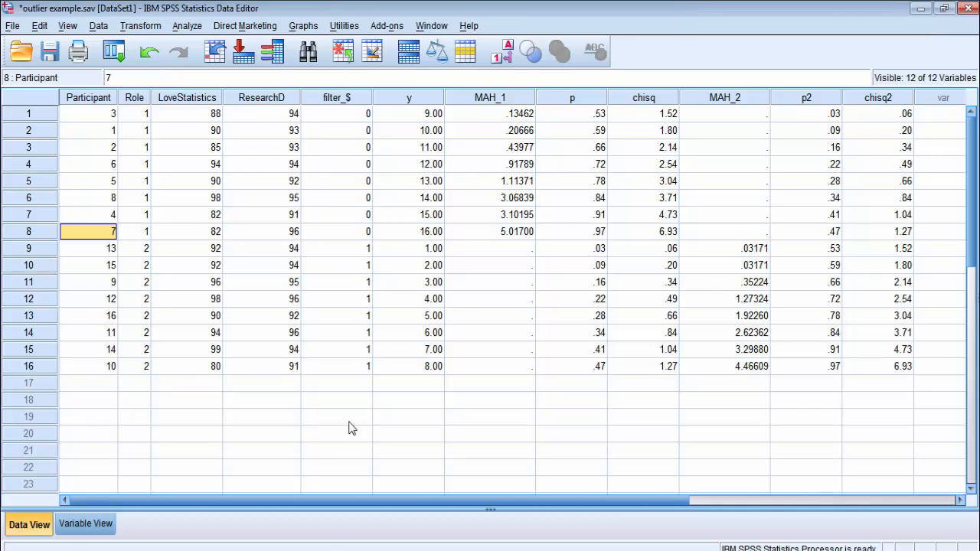
Switch to the Syntax Editor and add the comment "*run a DDA with both cases #7 and #10." on line 112.
click(314, 507)
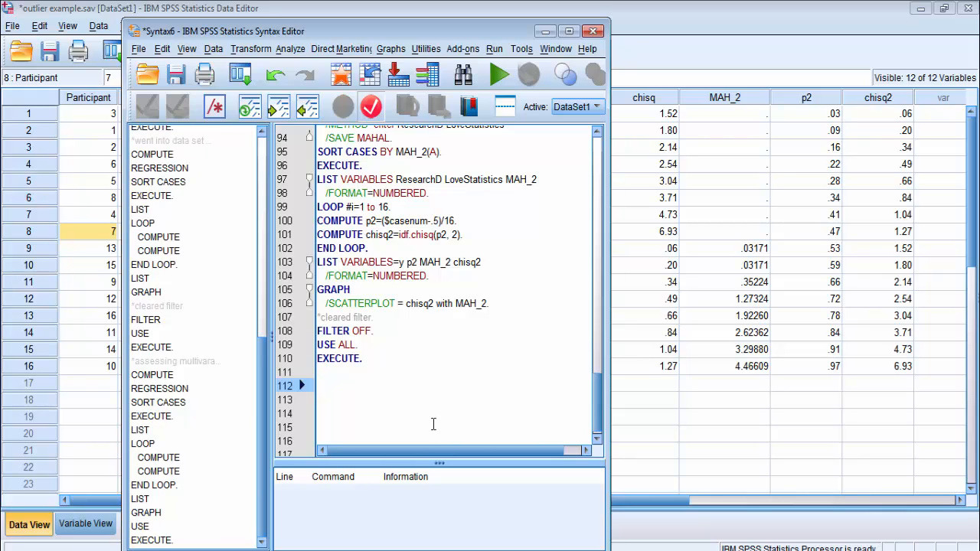
text(run a )
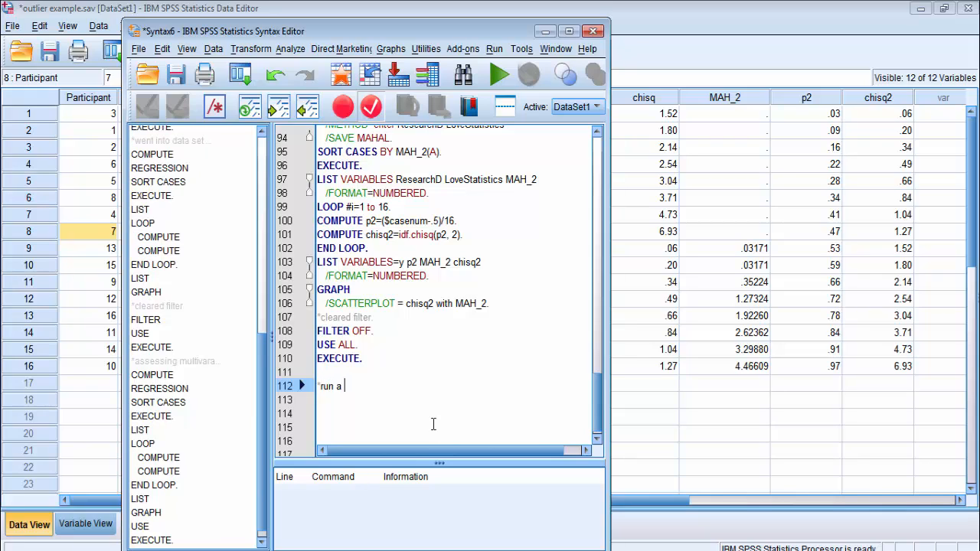
text(DDA with both cases)
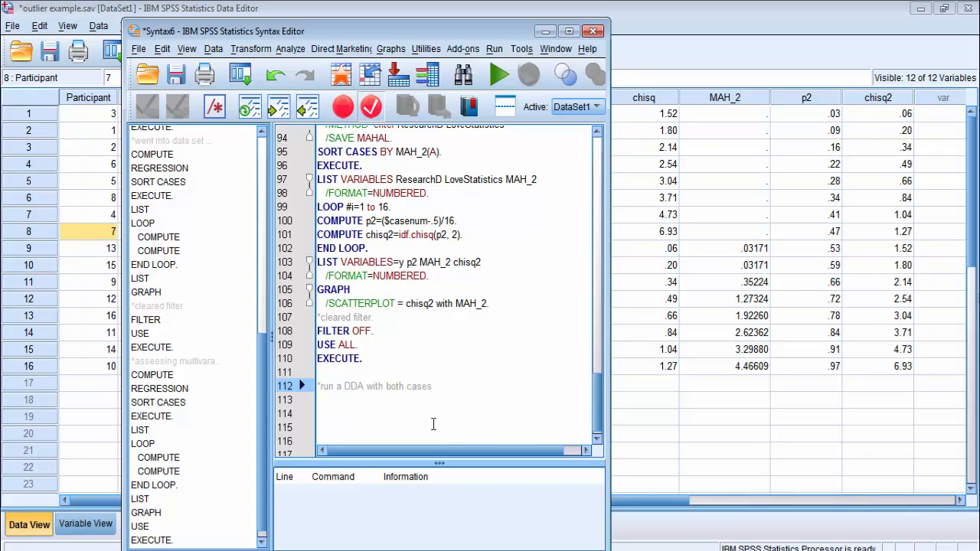
text( #7 and #10.)
key(Return)
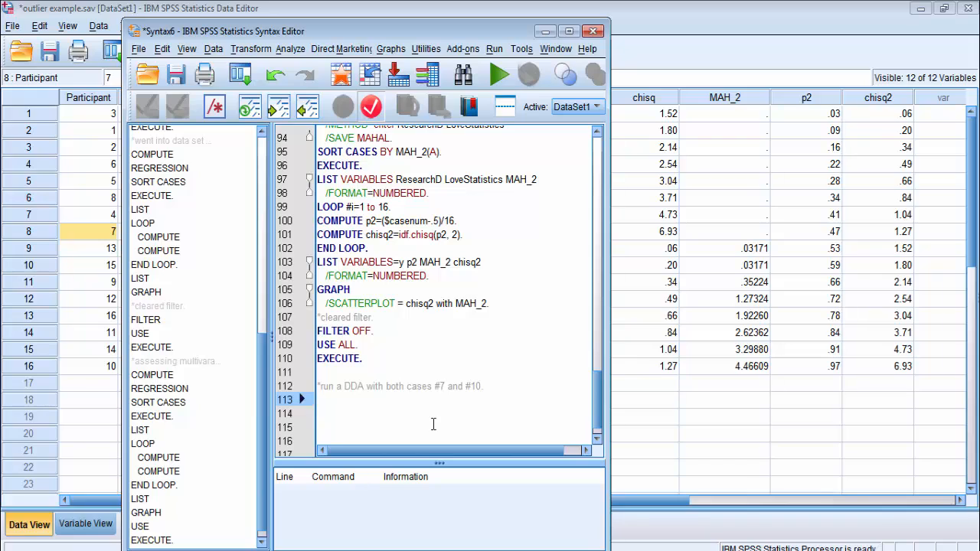
Start a DISCRIMINANT command below the comment with the subcommand "/groups=Role(1 2)".
text(DI)
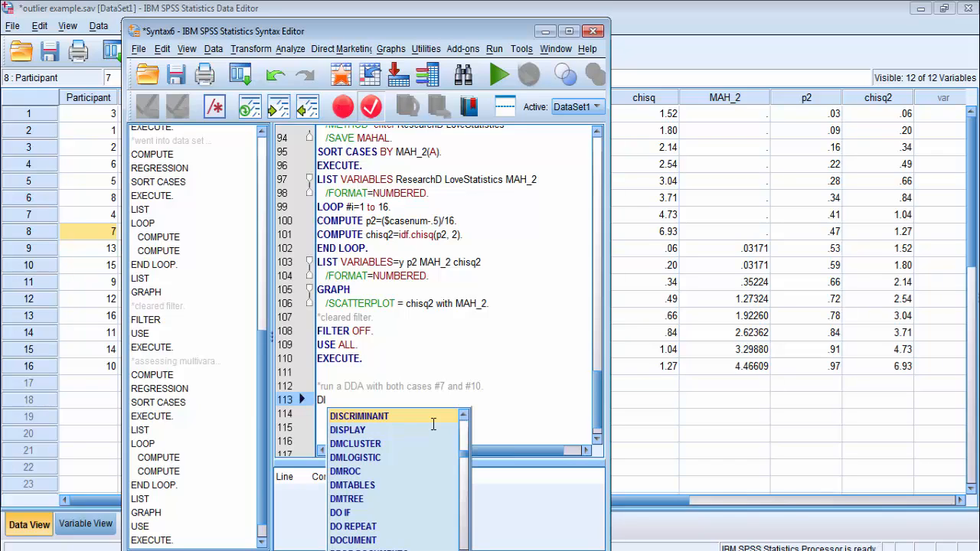
text(SCRIMINANT)
key(Return)
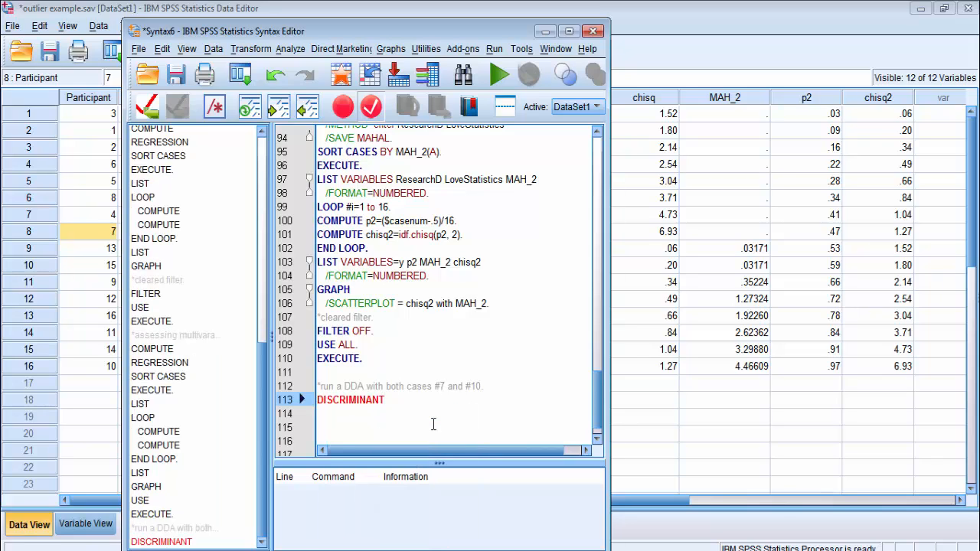
key(Return)
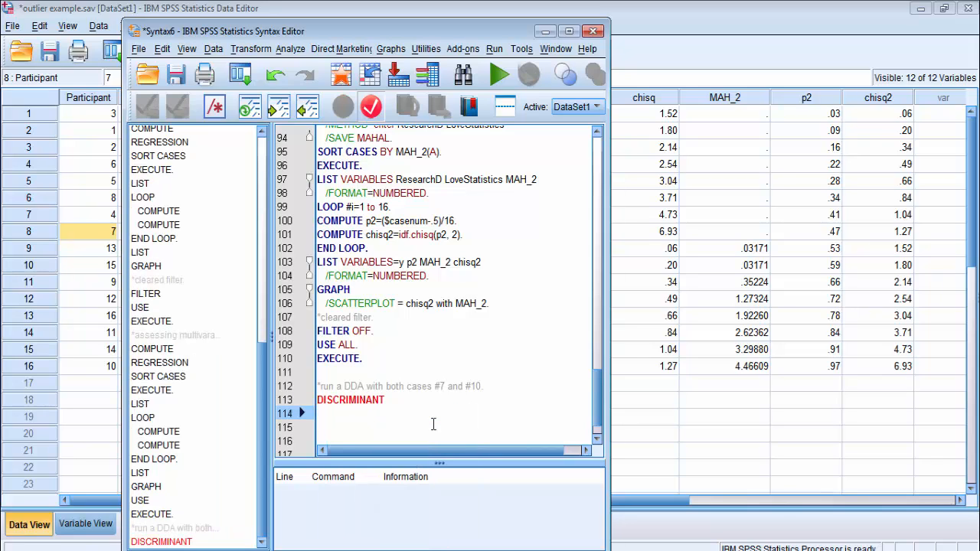
text(/groups)
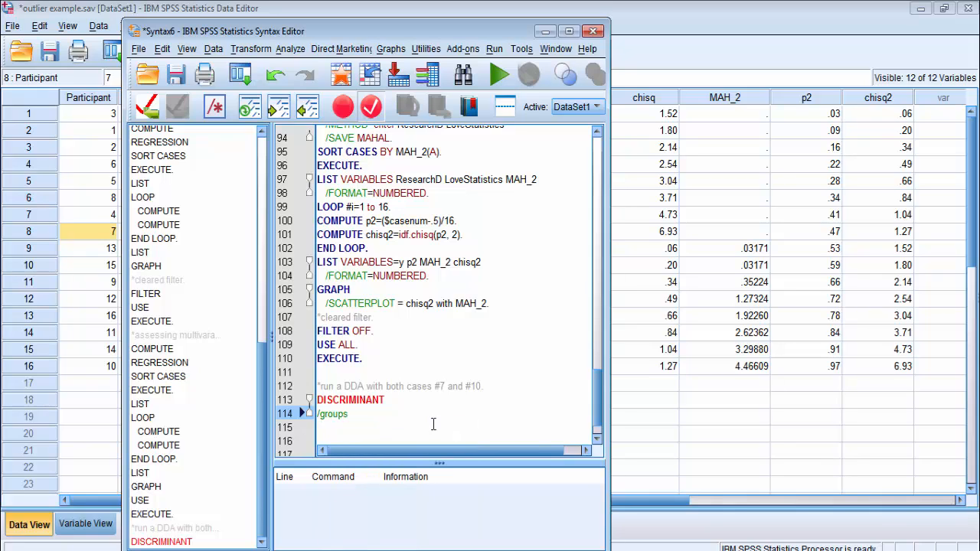
text(=Role)
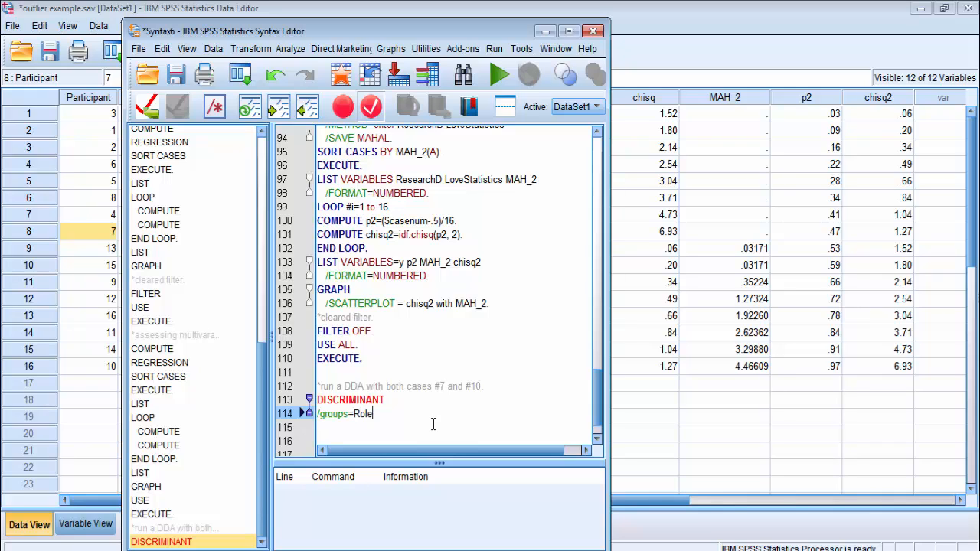
text((1)
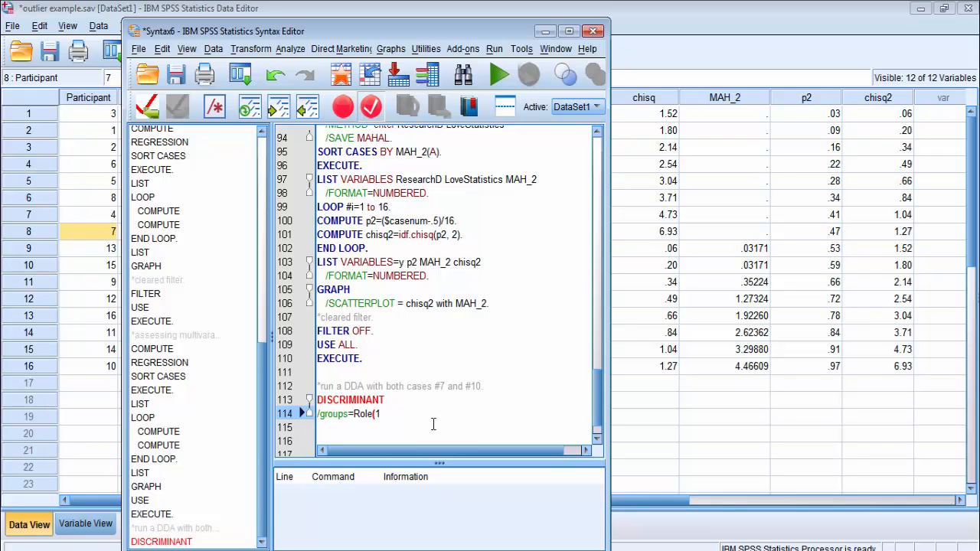
text( 2))
key(Return)
Add the line "/varaibles= LoveStatistics ResearchD" to the DISCRIMINANT command.
text(/)
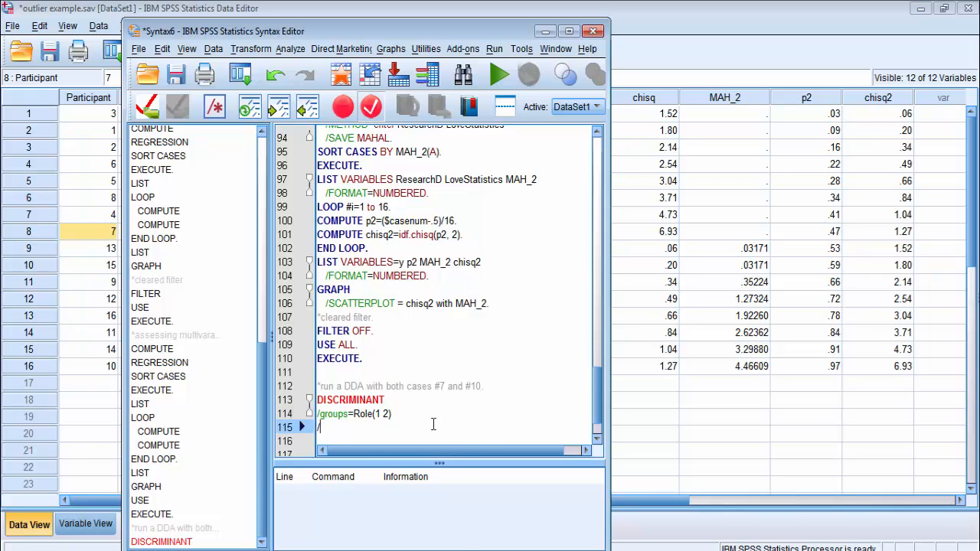
text(varaibles= LoveS)
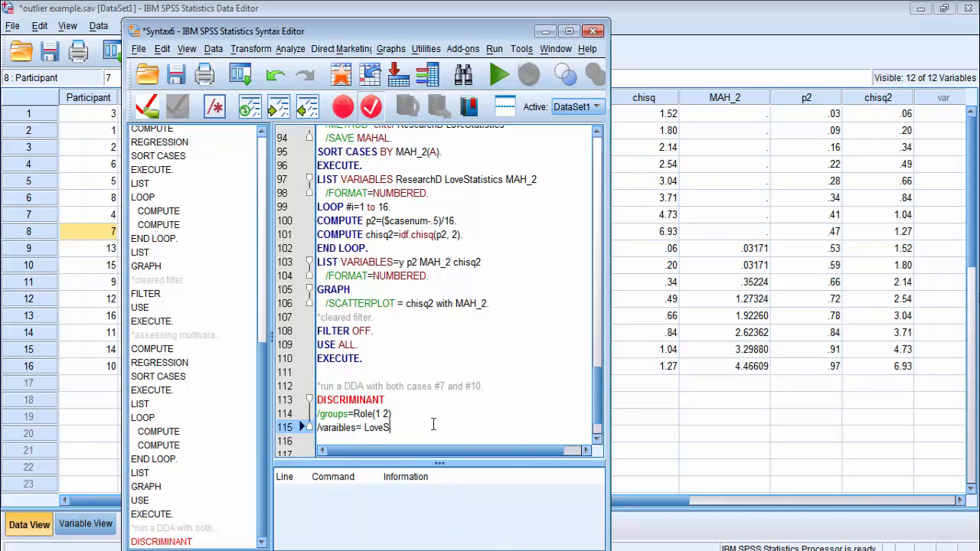
text(tatistics ResearchD)
key(Return)
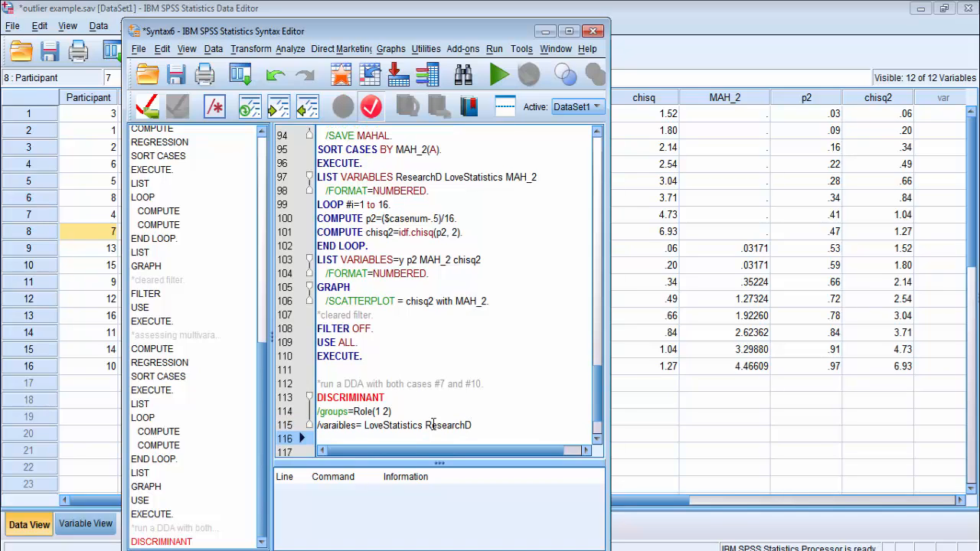
Add the subcommands "/analysis all" and "/save=scores" on separate lines of the DISCRIMINANT command.
text(/)
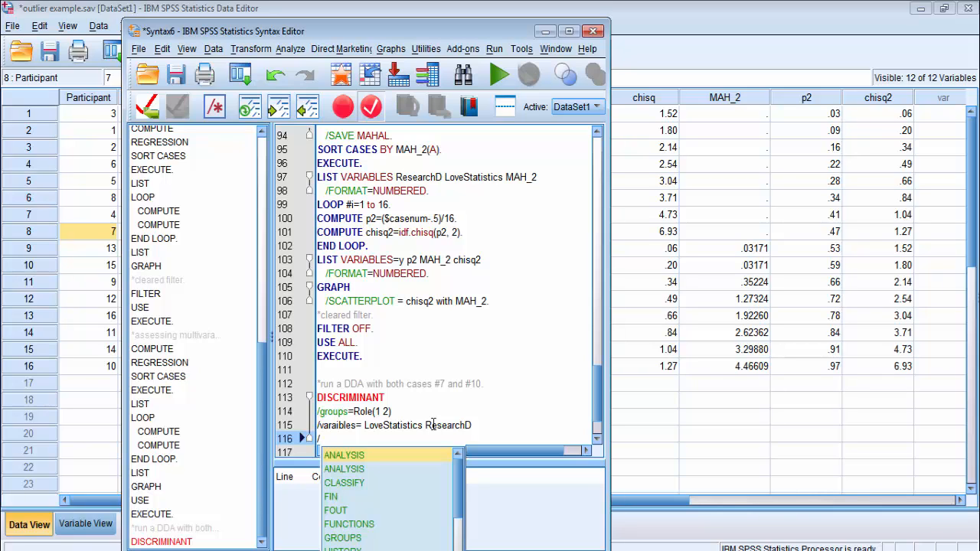
text(analy)
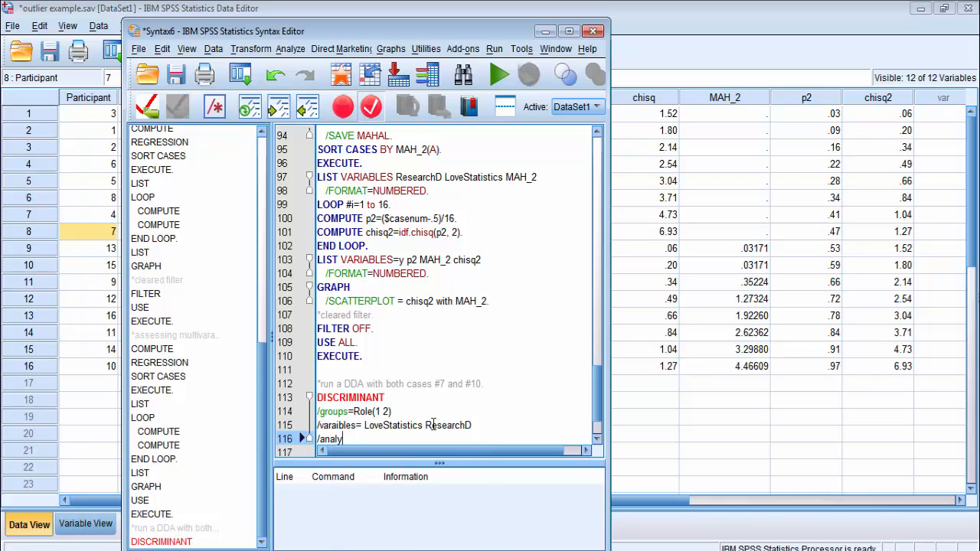
text(sis all)
key(Return)
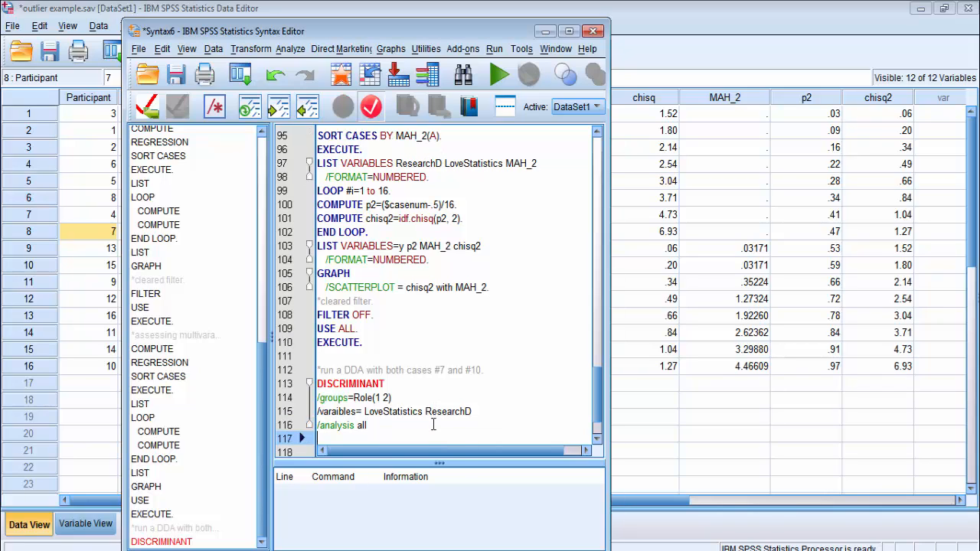
text(/sav)
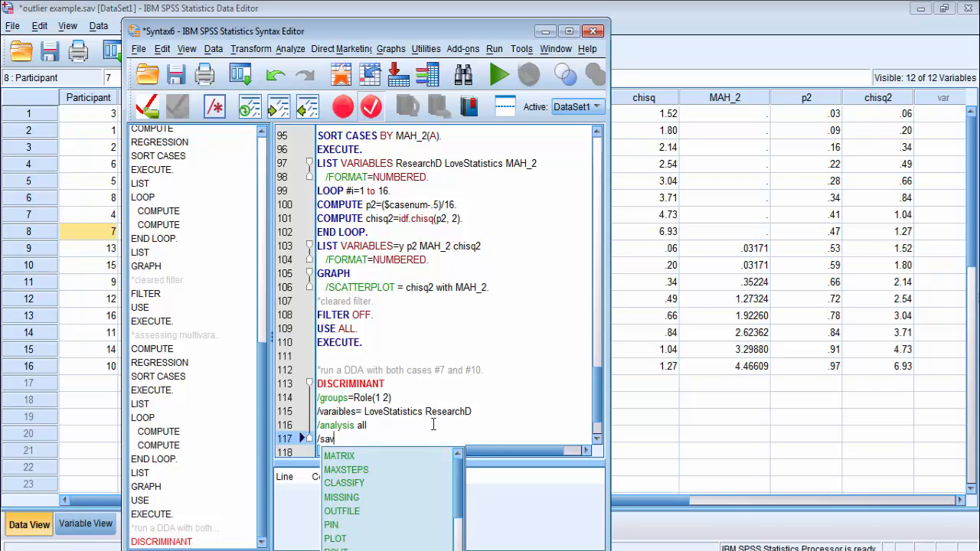
text(e=sco)
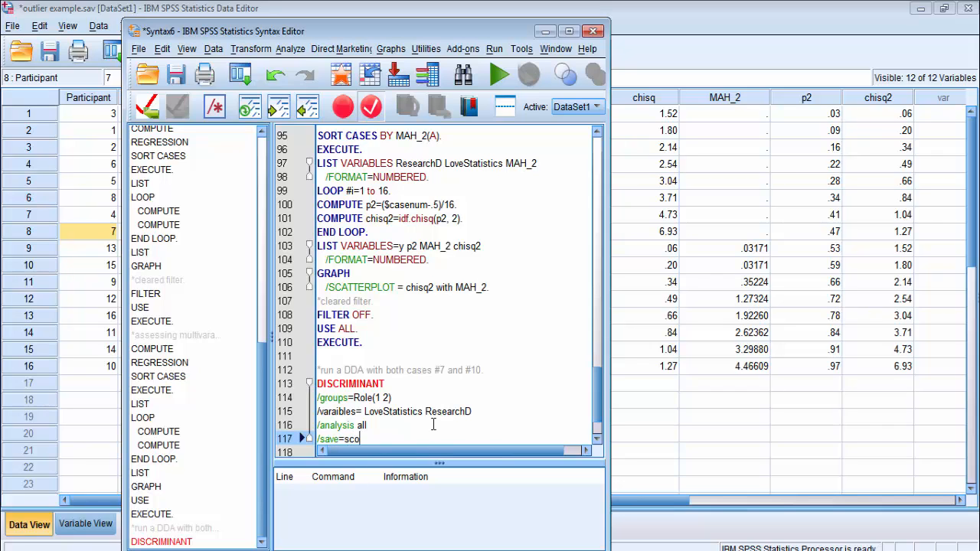
text(res)
key(Return)
Add the subcommands "/priors equal" and "/statistics=mean stddev boxm" on separate lines of the DISCRIMINANT command.
text(/)
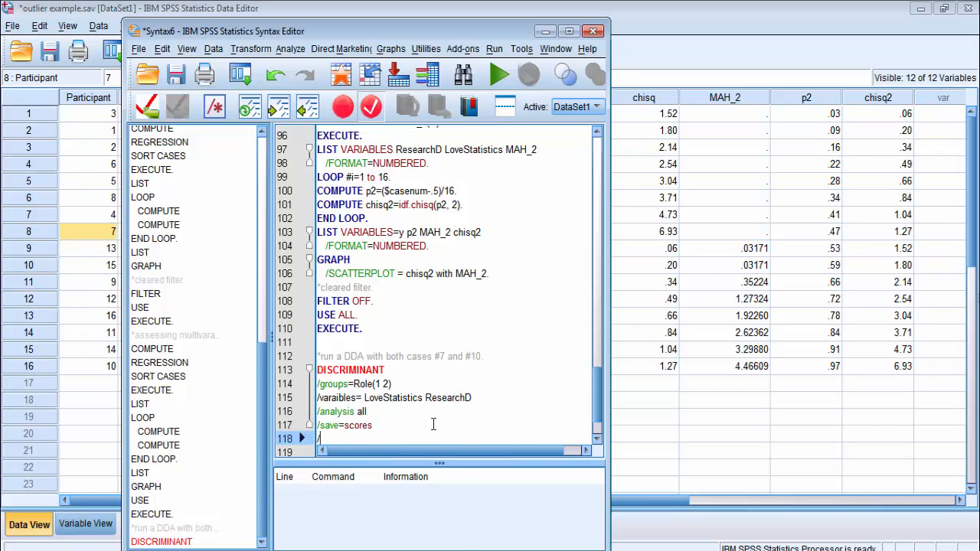
text(prior)
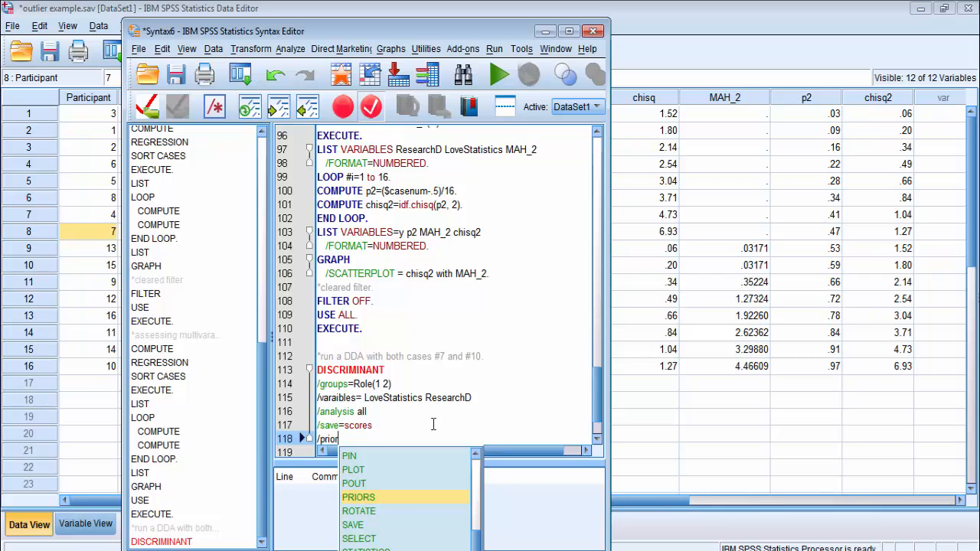
text(s equal)
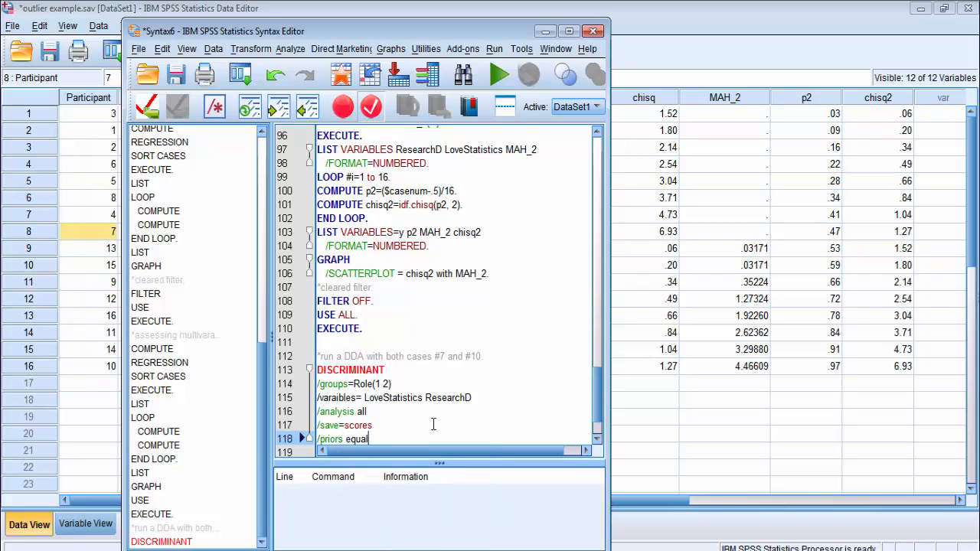
key(Return)
text(/)
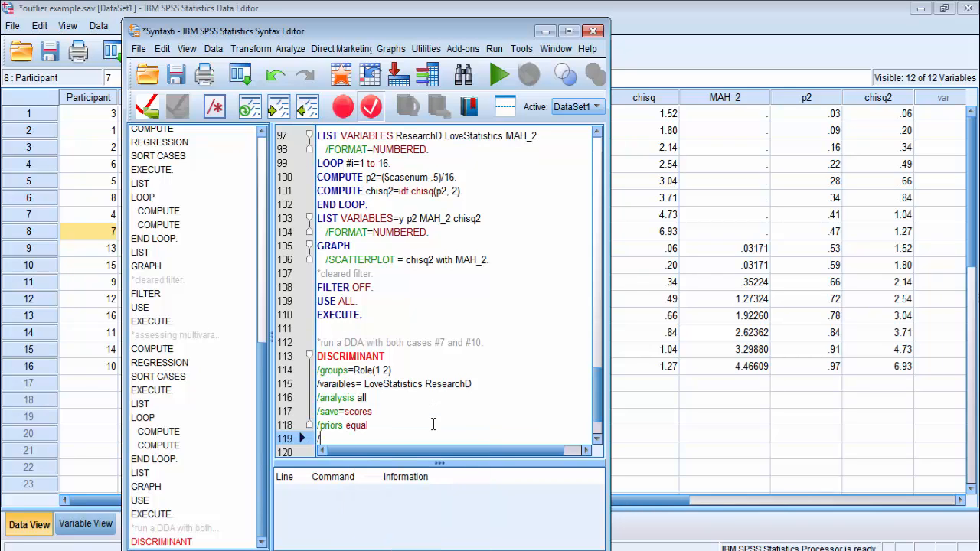
text(statistics=mean s)
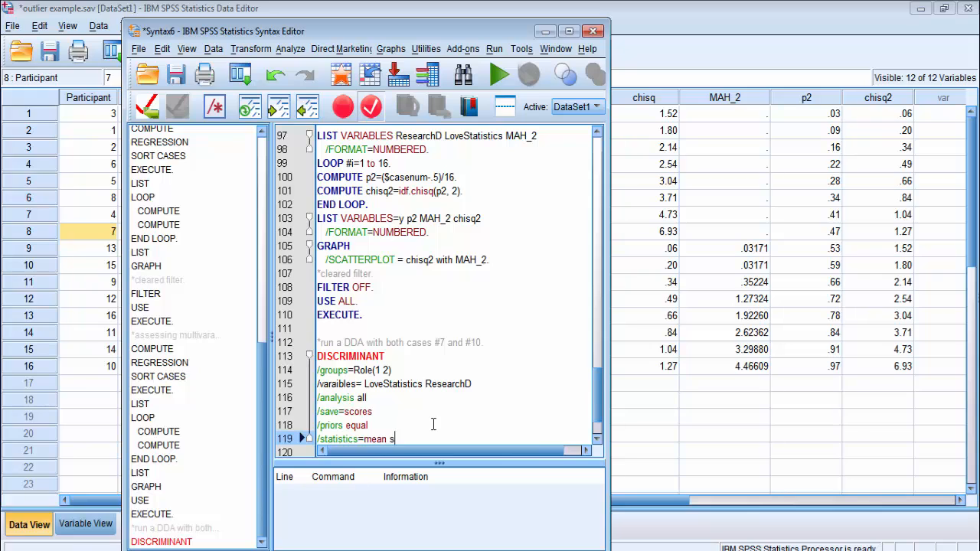
text(tddev boxm)
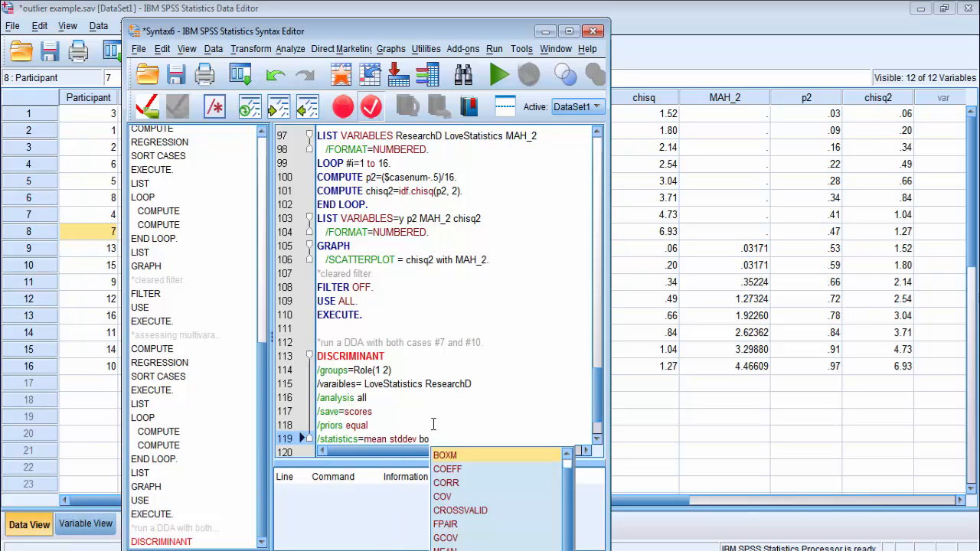
key(Return)
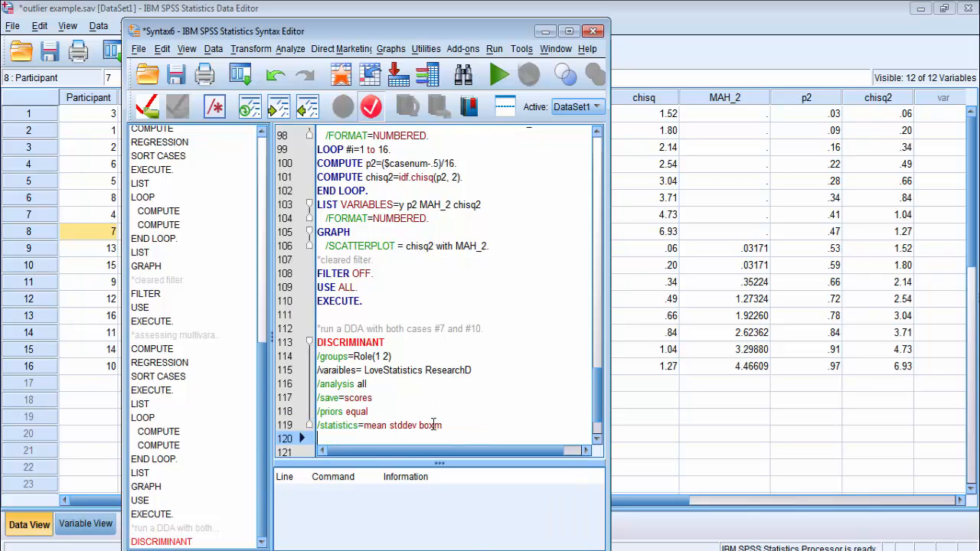
Add the subcommand "/plot= separate map" below the statistics line of the DISCRIMINANT command.
text(/)
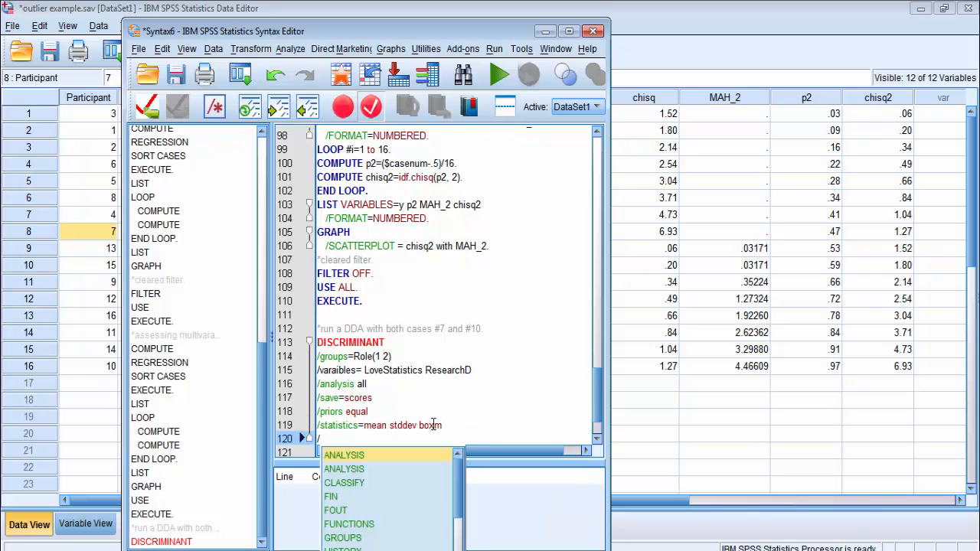
text(plot)
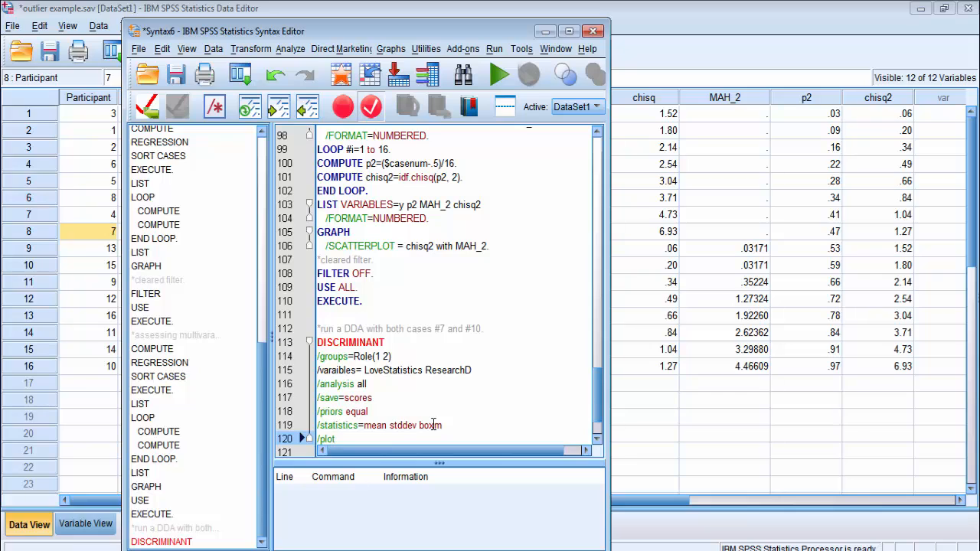
text(= sep)
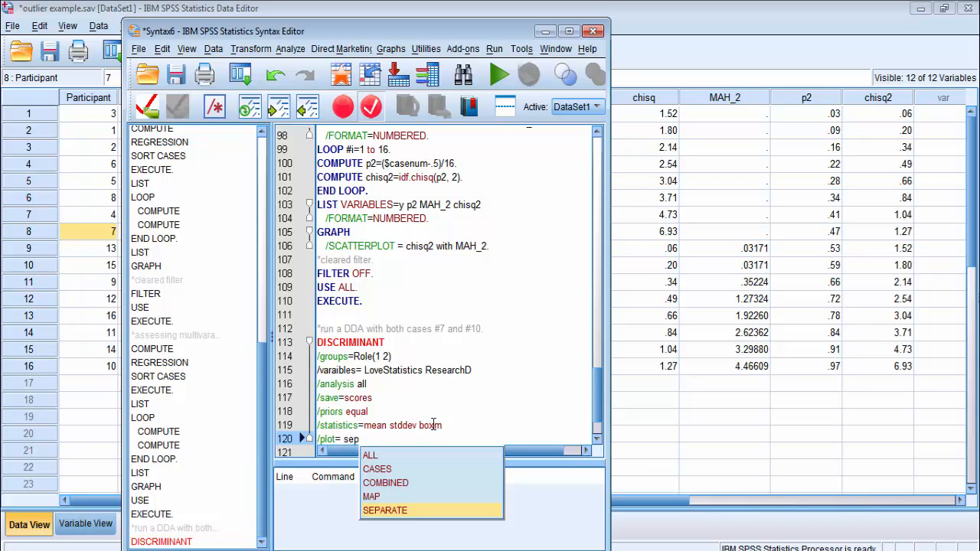
text(arate map)
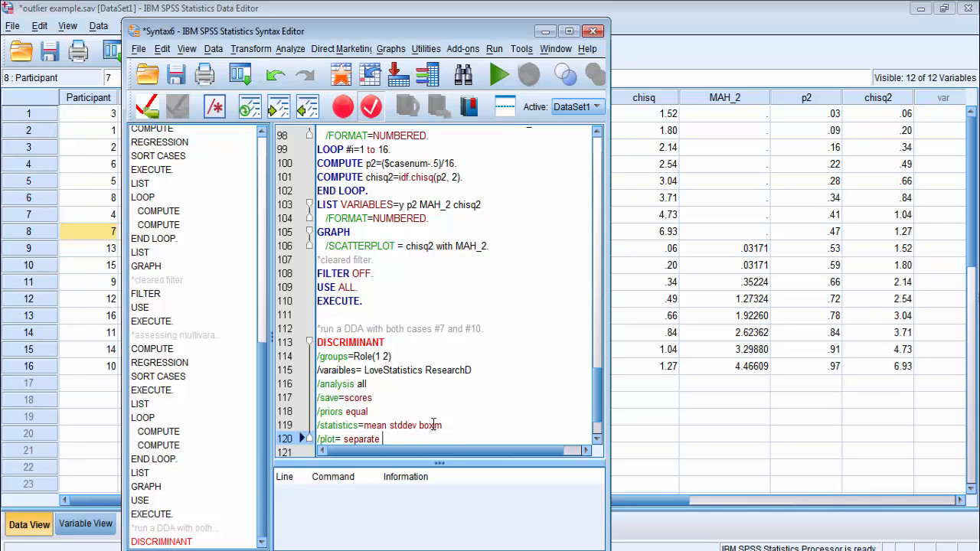
key(Return)
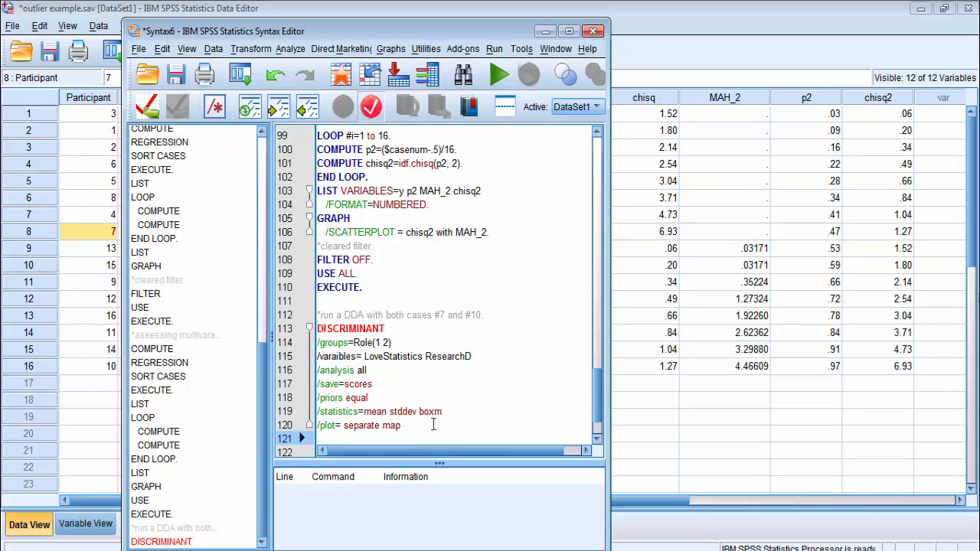
Finish the DISCRIMINANT command with the line "/CLASSIFY=NONMISSING pooled." and add blank lines below it.
text(/cla)
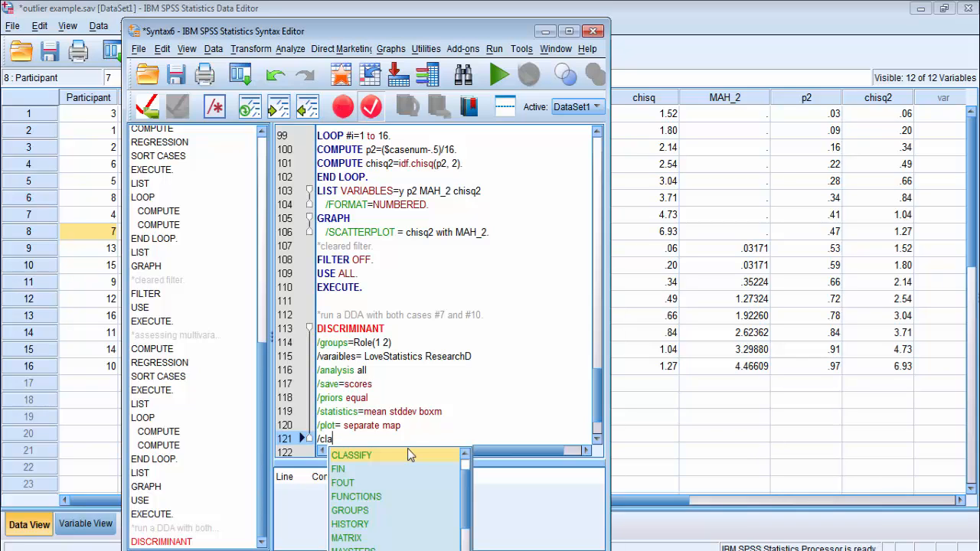
click(409, 454)
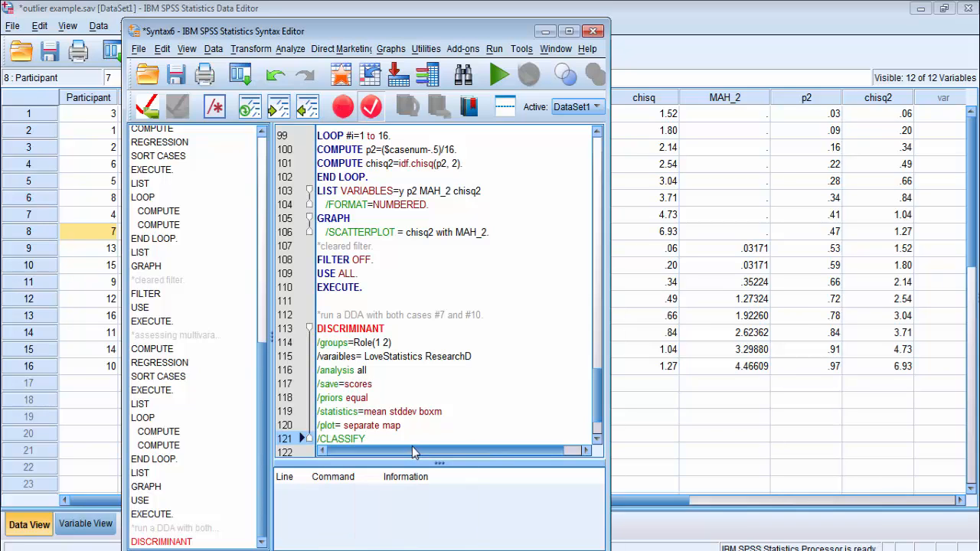
text(=non)
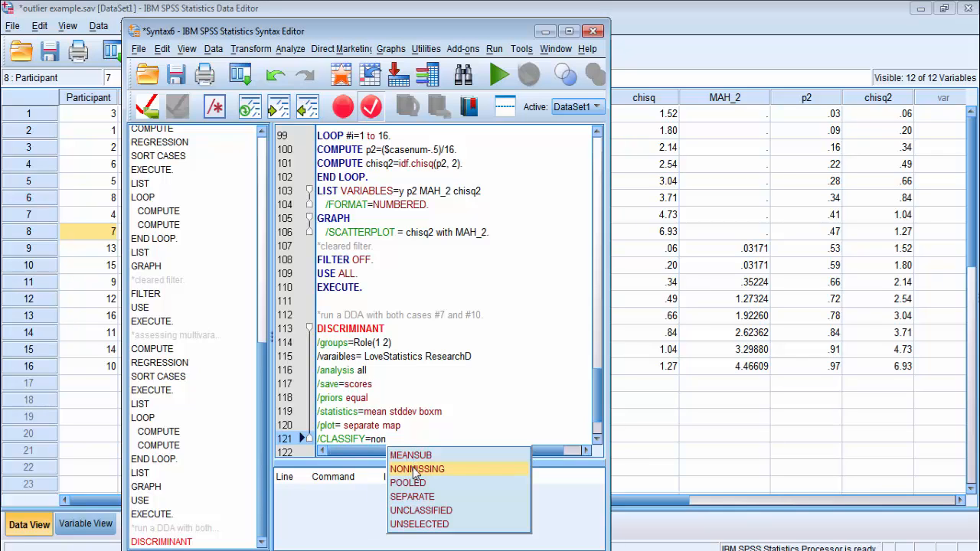
click(433, 469)
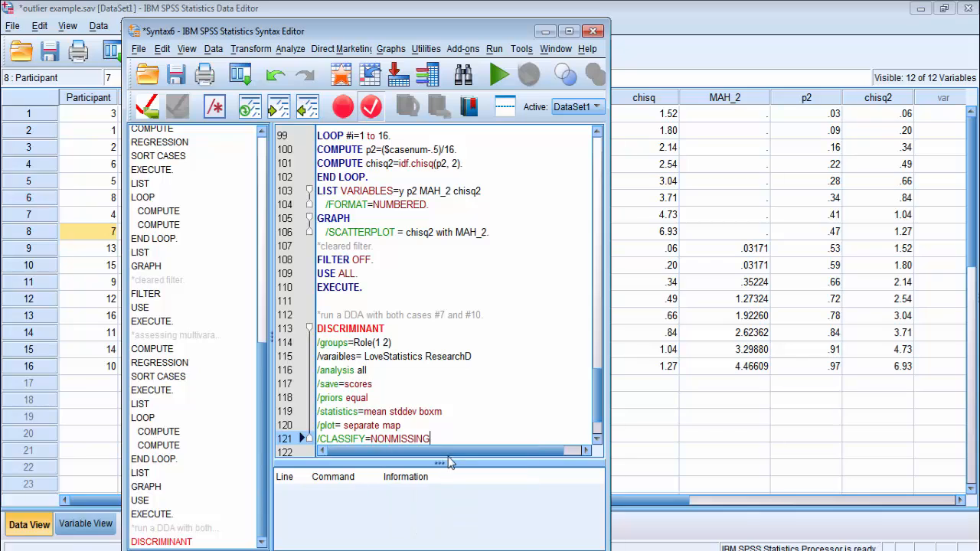
text(po)
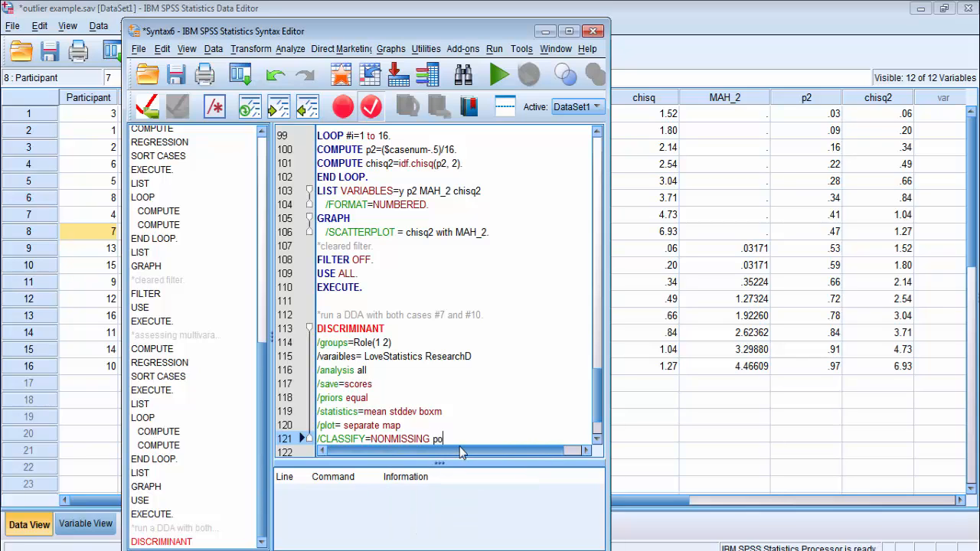
text(ole)
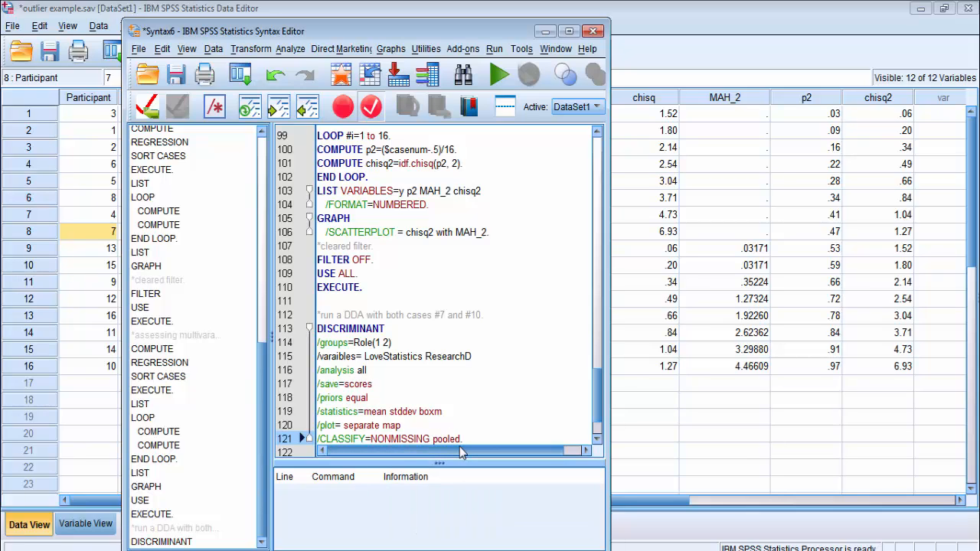
text(d.)
key(Return)
key(Return)
key(Return)
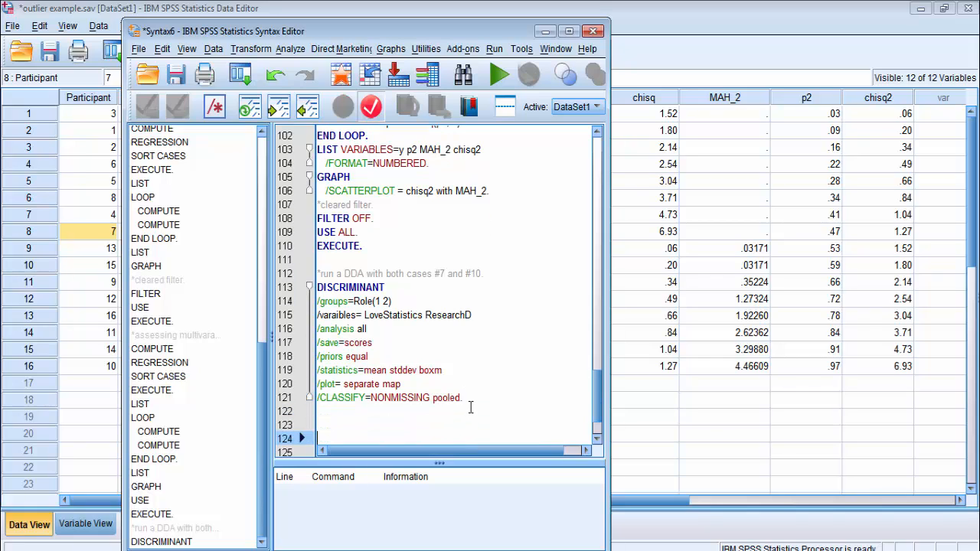
Duplicate the DISCRIMINANT command together with its comment line below the original block.
drag(464, 397, 314, 273)
key(ctrl+c)
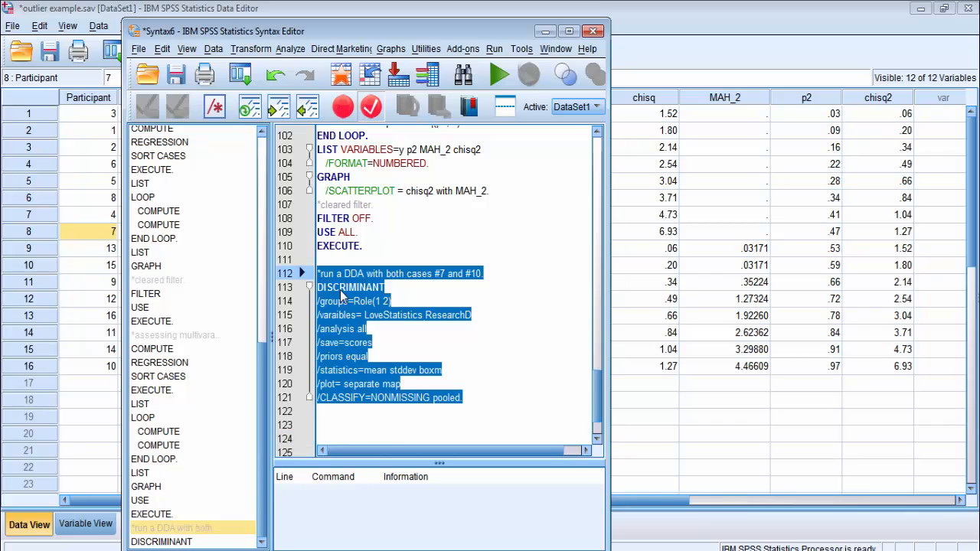
click(343, 425)
key(ctrl+v)
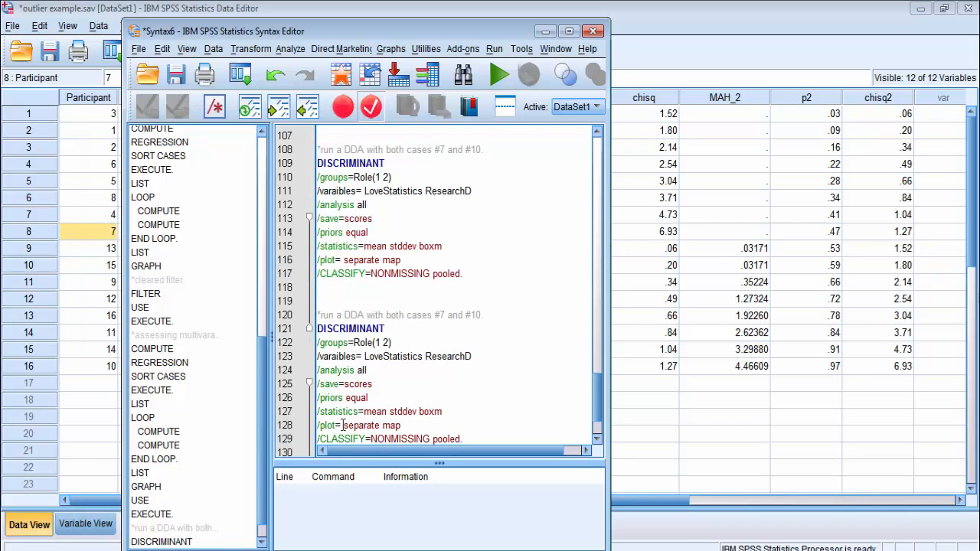
Change "with" to "without" in the copied block's comment so it reads "run a DDA without both cases #7 and #10".
click(385, 314)
text(out)
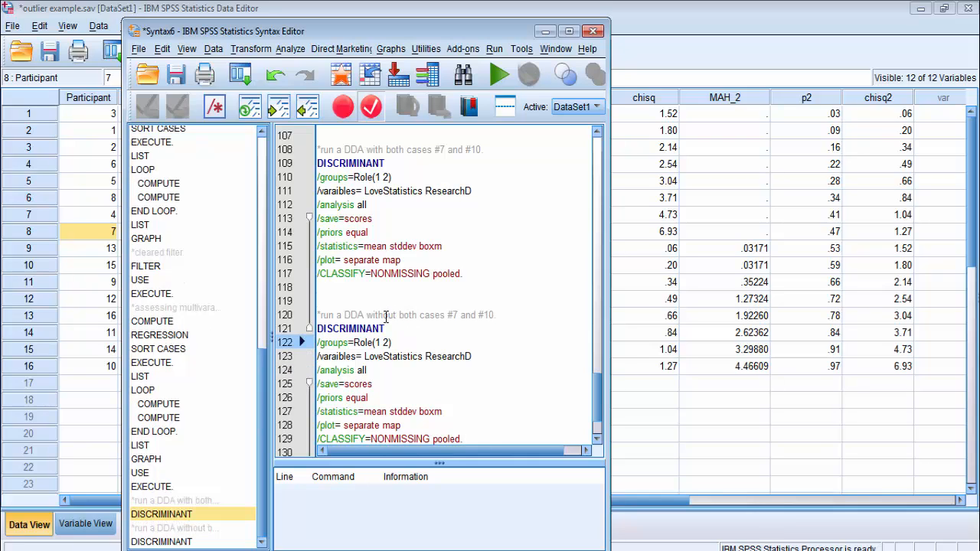
key(Down)
key(Down)
key(Down)
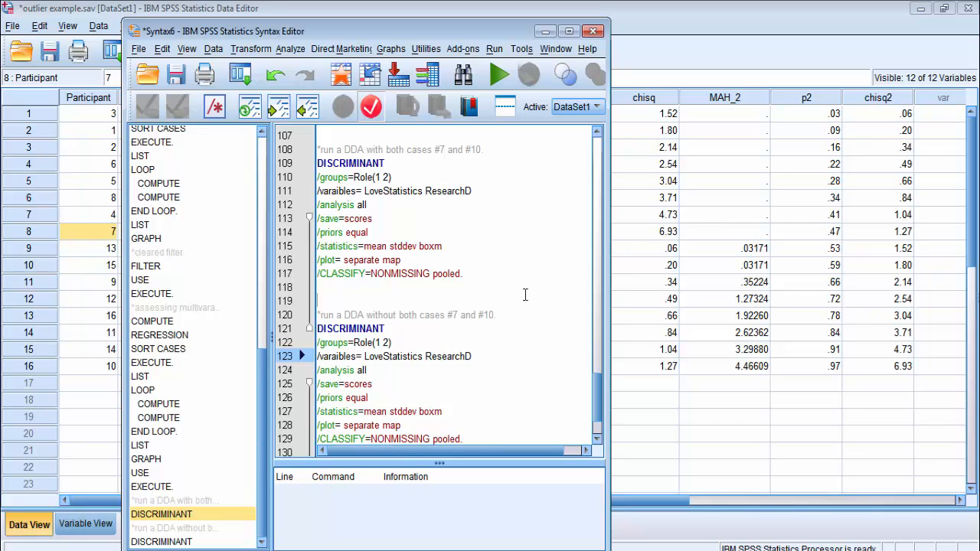
Switch to the Data Editor and insert a new variable between filter_$ and y.
click(720, 20)
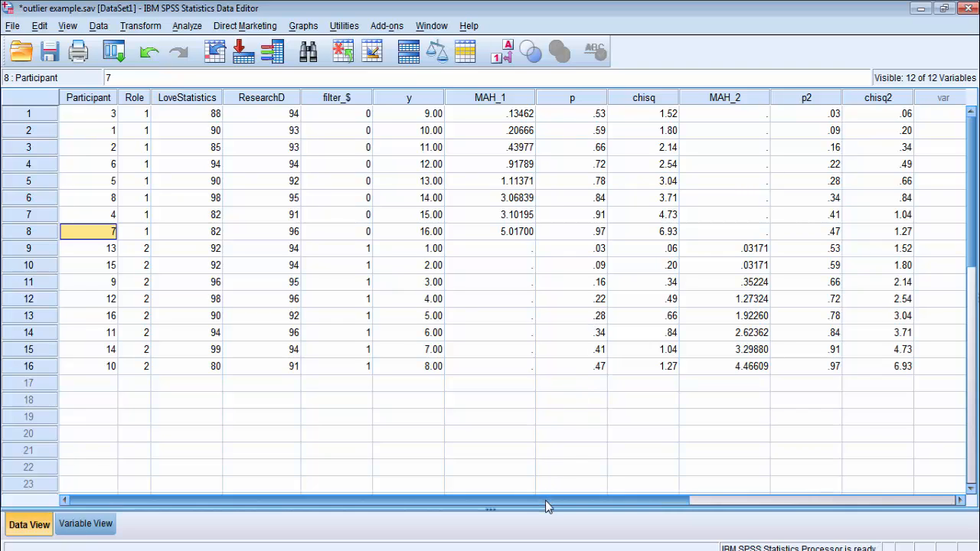
drag(545, 500, 595, 350)
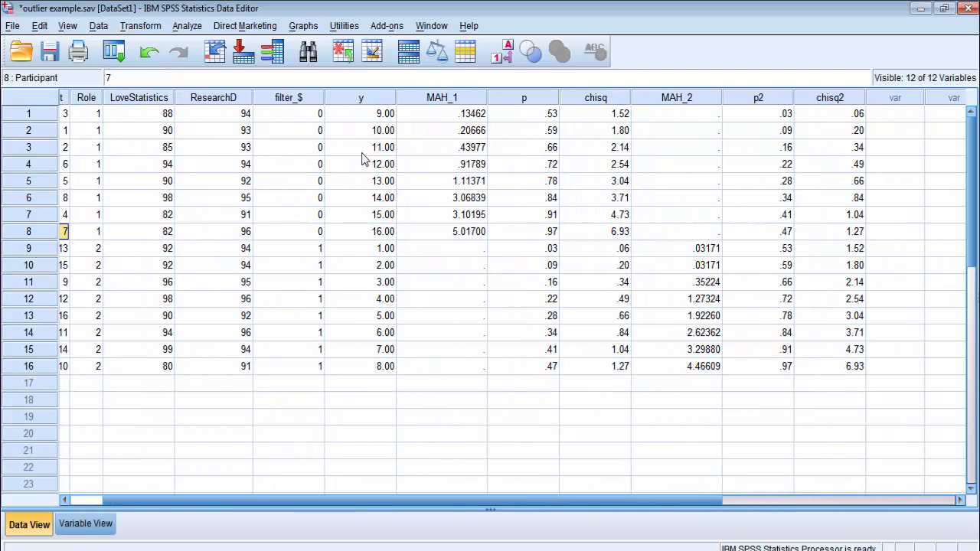
right_click(342, 98)
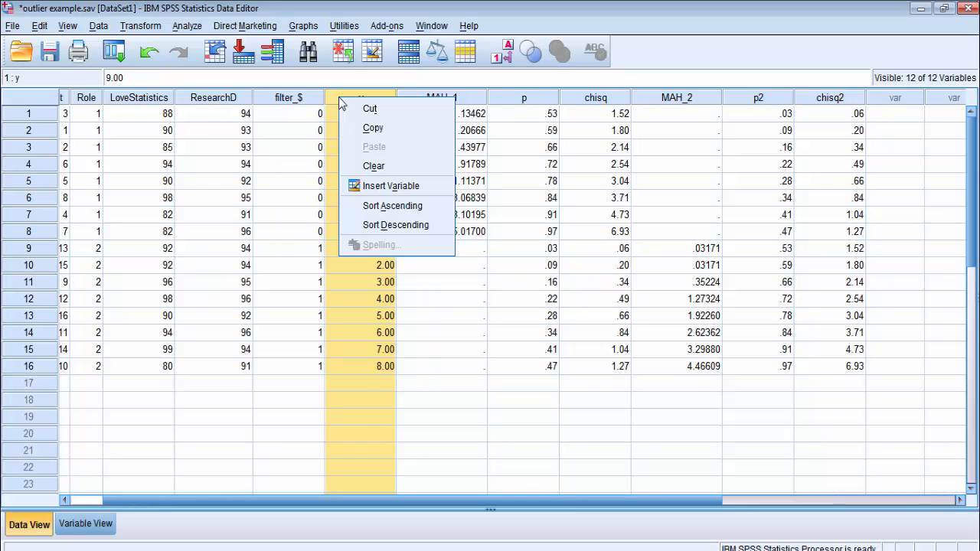
click(365, 185)
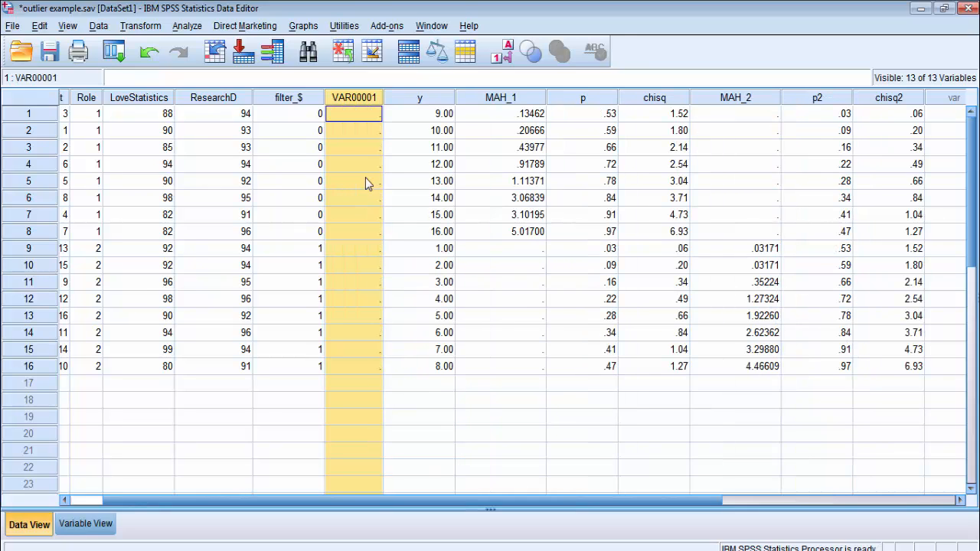
Rename the newly inserted variable as Retain in the variable definitions.
right_click(362, 99)
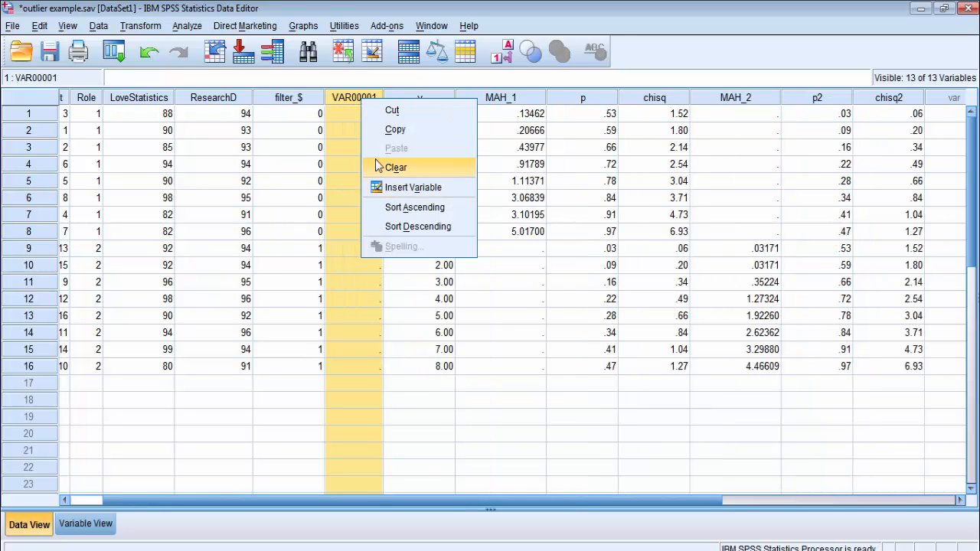
double_click(349, 99)
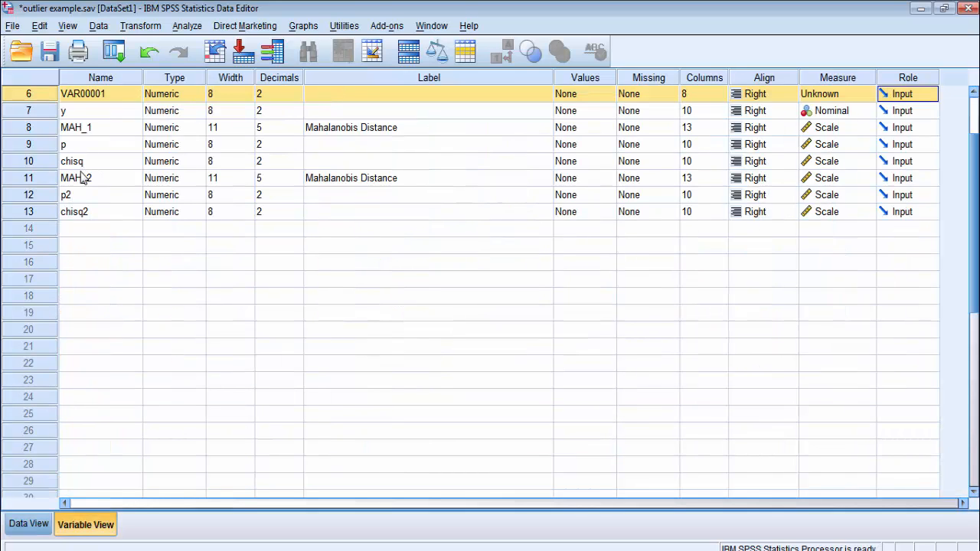
click(105, 91)
double_click(104, 92)
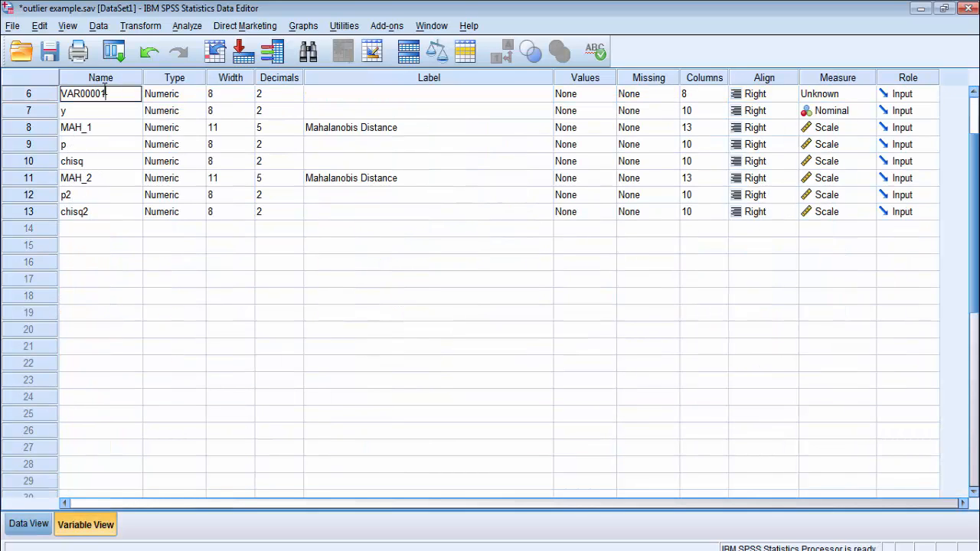
key(BackSpace)
key(BackSpace)
key(BackSpace)
key(BackSpace)
key(BackSpace)
key(BackSpace)
key(BackSpace)
key(BackSpace)
text(R)
click(125, 315)
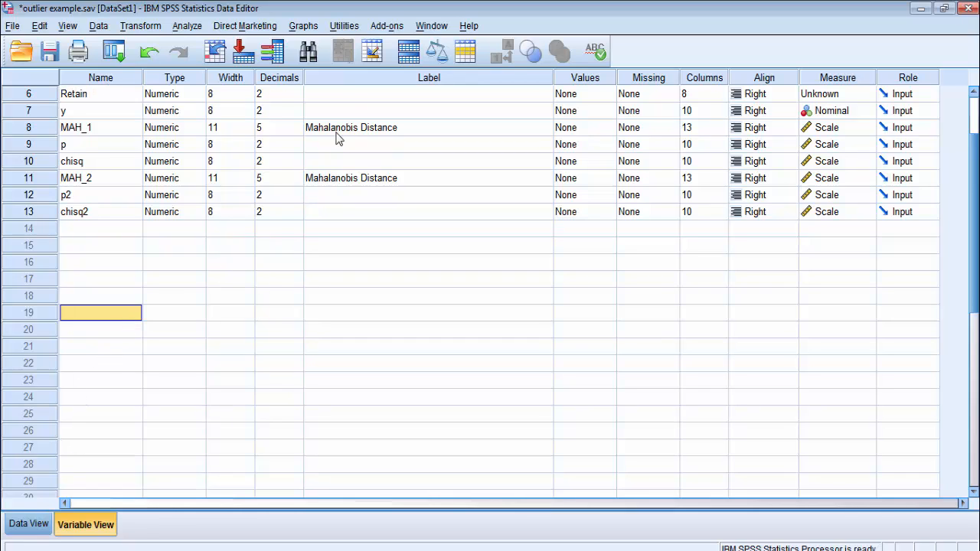
Give the Retain variable the label "0 = no outlier 1 = influential outlier".
click(352, 95)
scroll(349, 100, up, 1)
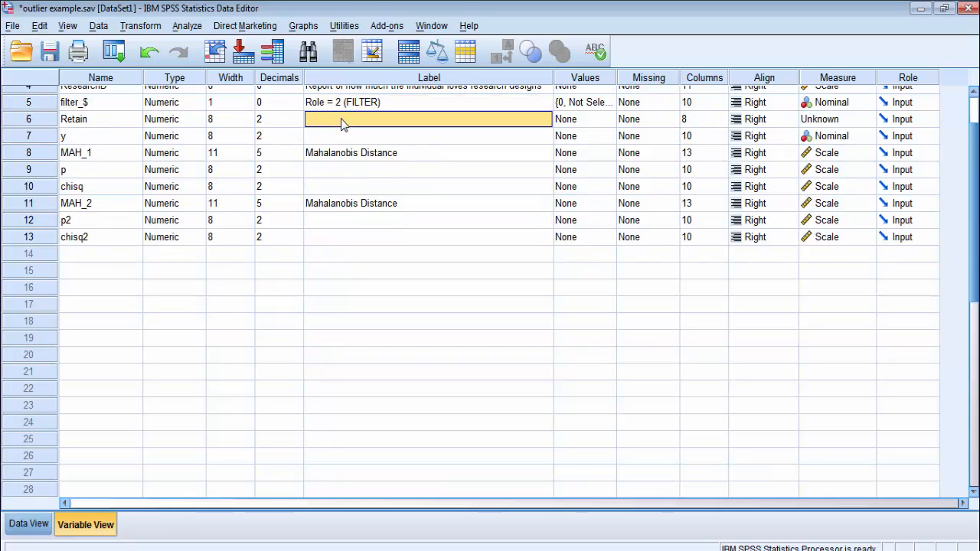
text(0 =)
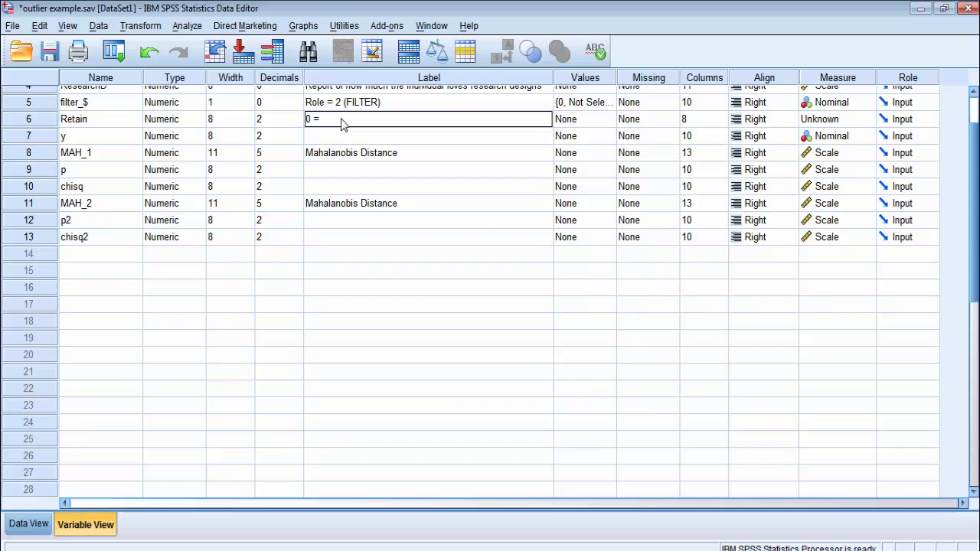
text( no)
text( outlier 1 = po)
text(ential outlier)
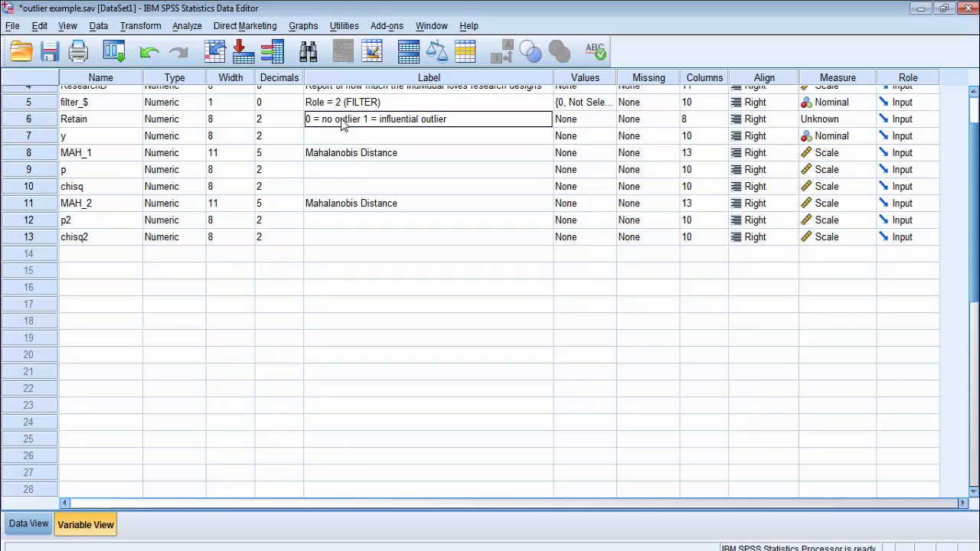
Enter 1 as the Retain value for participant 7 in row 8 of the data.
click(31, 525)
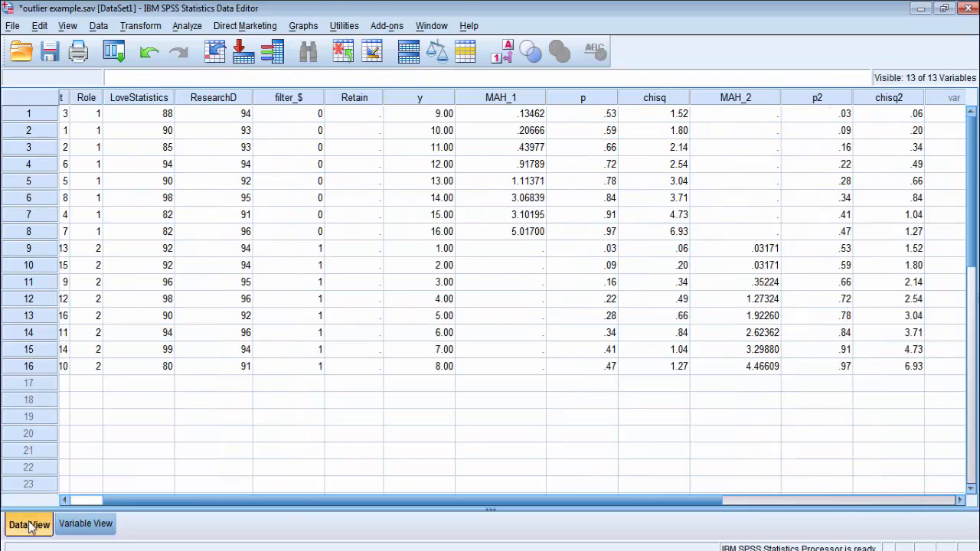
click(366, 117)
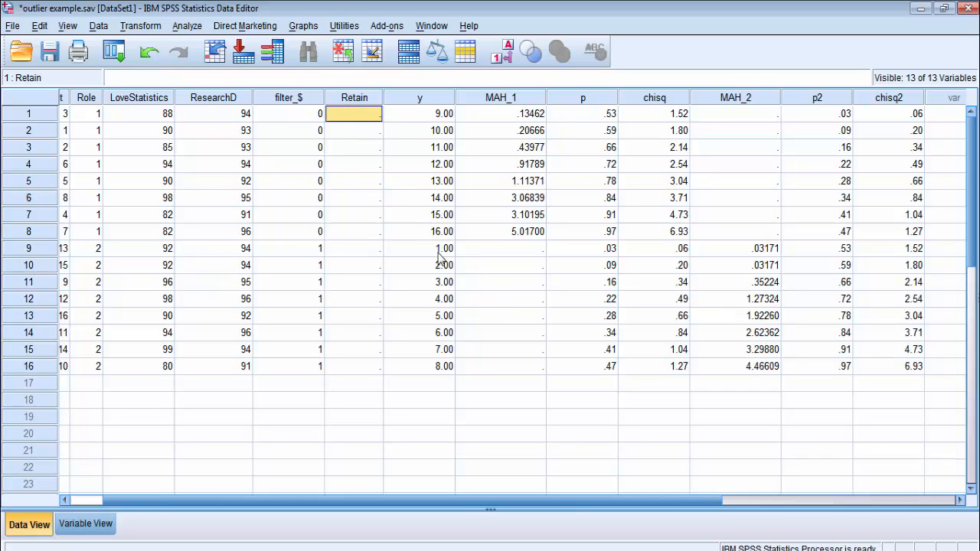
key(Down)
key(Down)
key(Down)
key(Down)
key(Down)
key(Down)
key(Down)
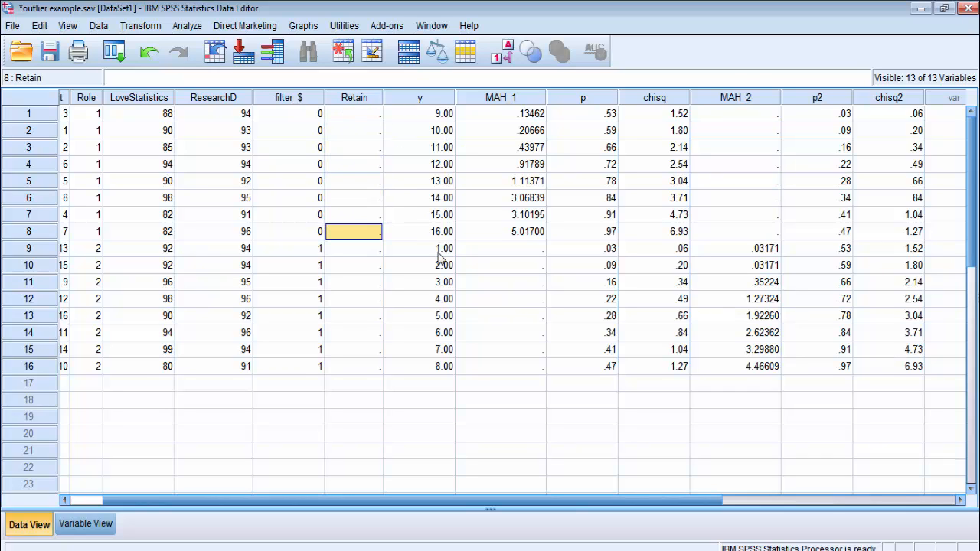
drag(304, 501, 255, 500)
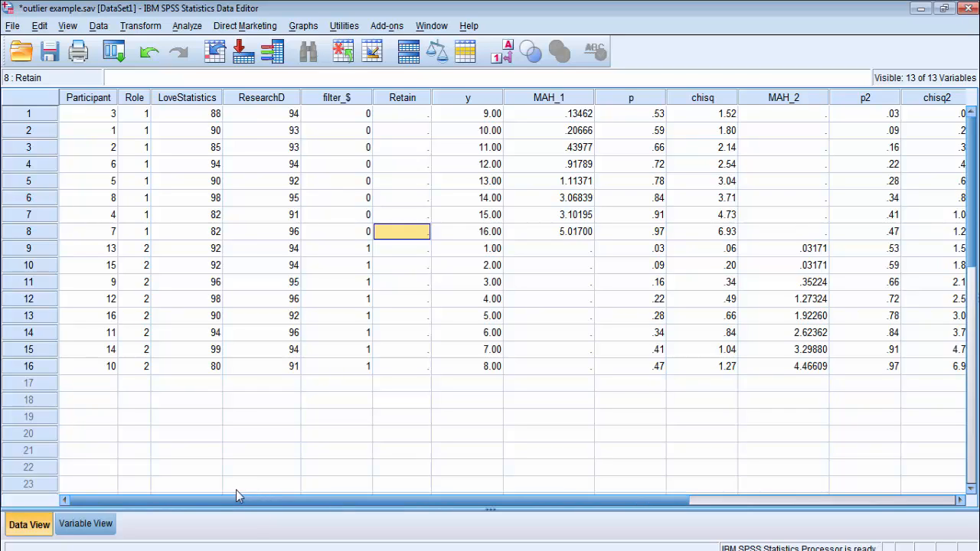
text(1)
Enter 1 as the Retain value for participant 10 in row 16.
key(Down)
key(Down)
key(Down)
key(Down)
key(Down)
key(Down)
key(Down)
key(Down)
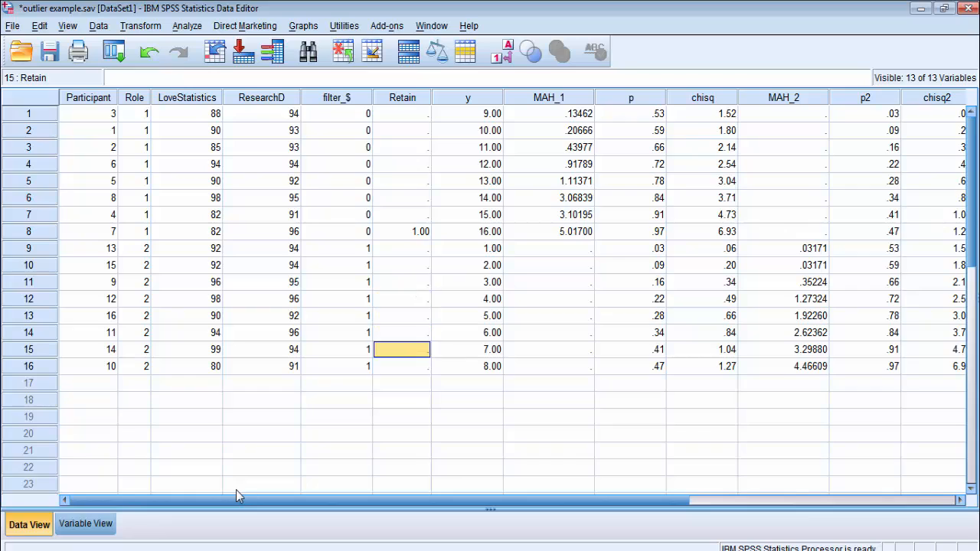
text(1)
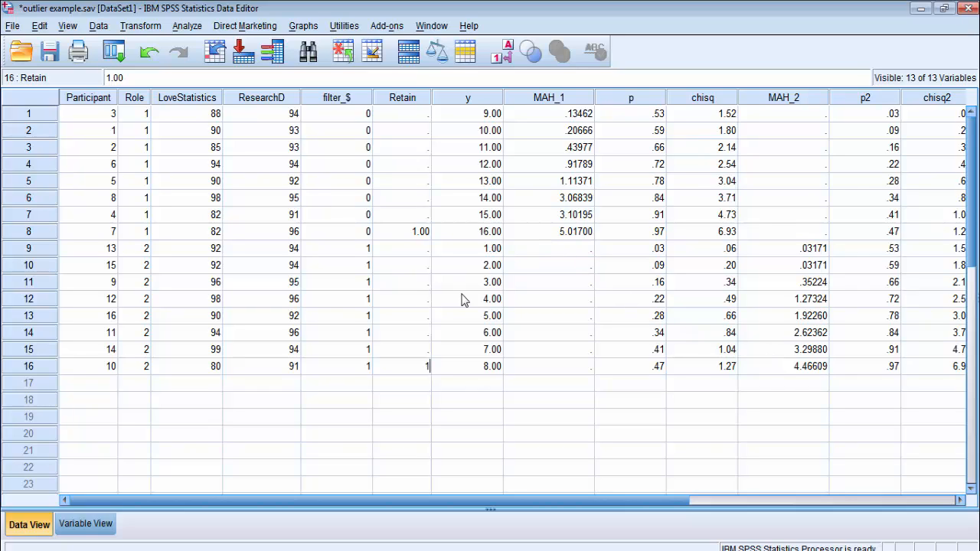
Enter 0 as the Retain value for all other participants, in rows 1 to 7 and 9 to 15.
click(411, 118)
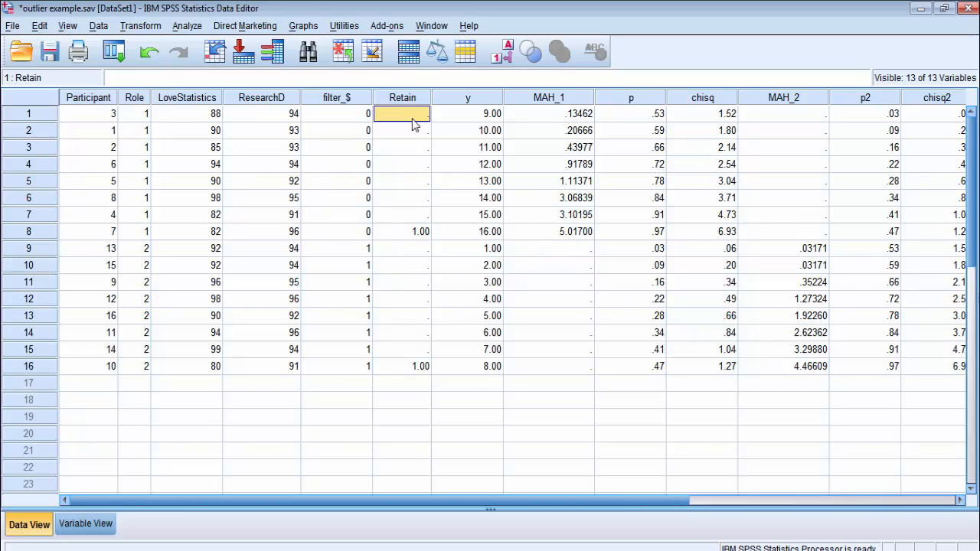
text(0 0 0 0 0 0)
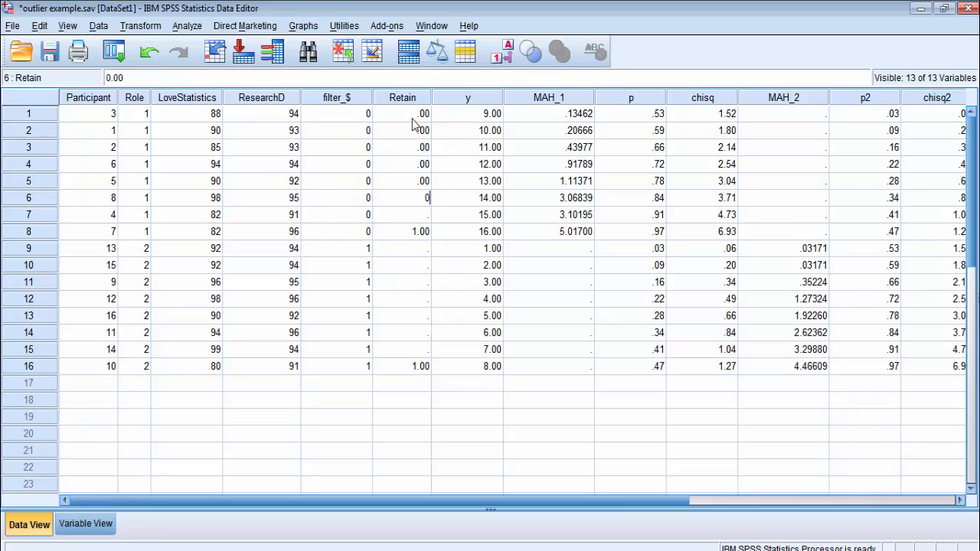
key(Return)
text(0)
key(Return)
key(Return)
key(Return)
key(Up)
text(0)
key(Return)
text(0)
key(Return)
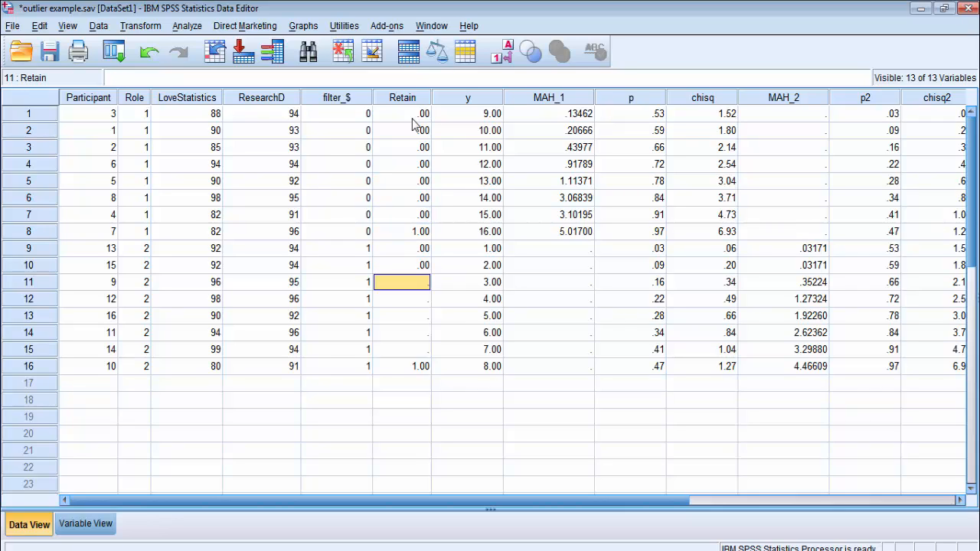
text(0 0 0 0 0)
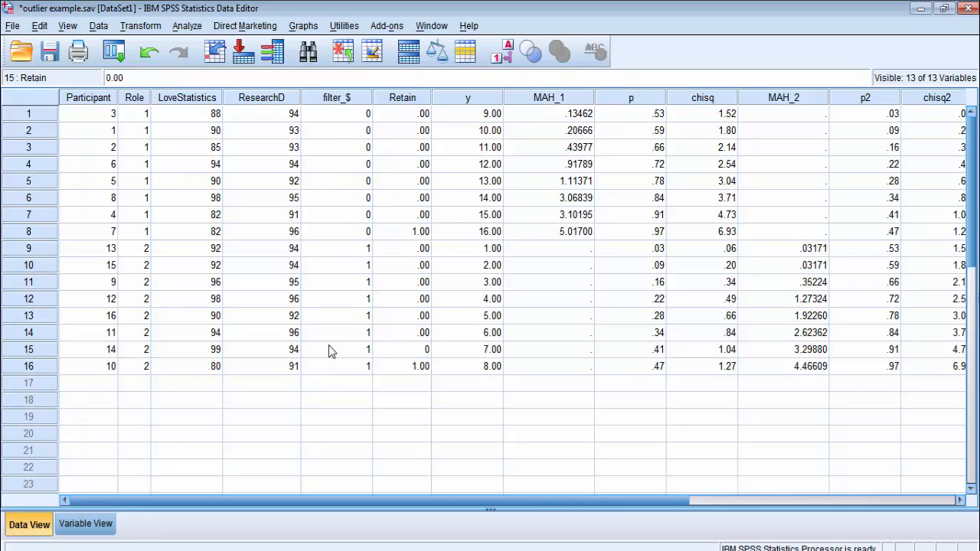
click(305, 441)
Set the Retain variable's decimals to 0 and return to the data values.
click(80, 526)
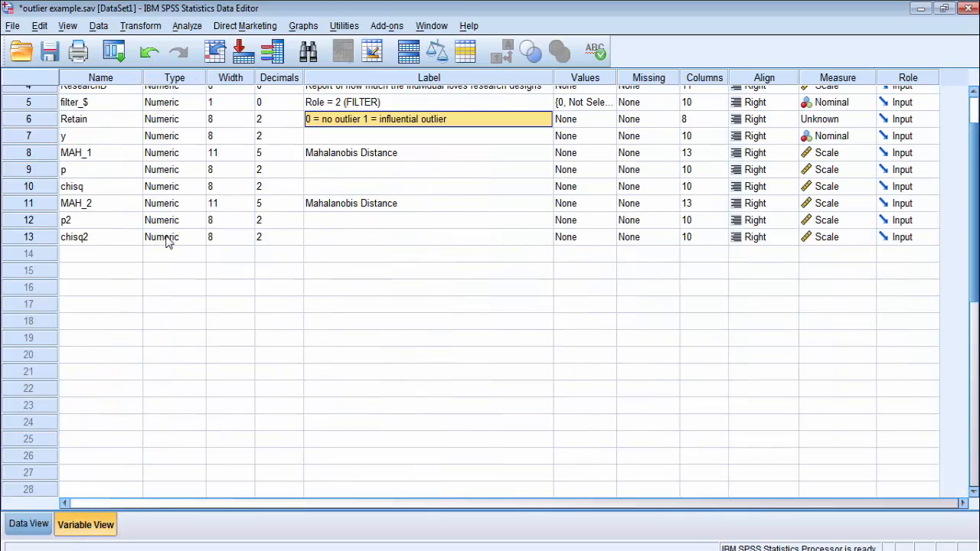
click(297, 122)
click(297, 123)
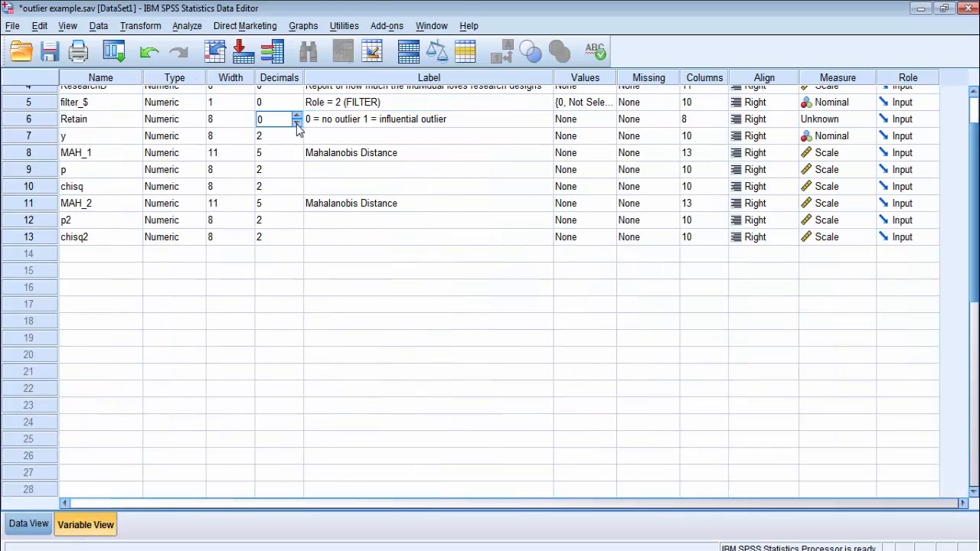
click(29, 524)
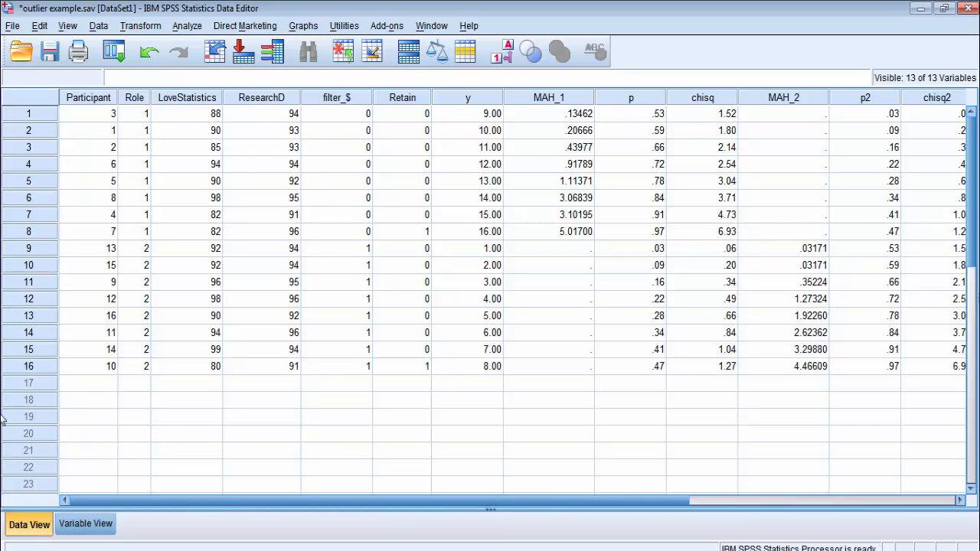
Generate Select Cases syntax with the condition Retain = 0, filtering out unselected cases.
click(98, 25)
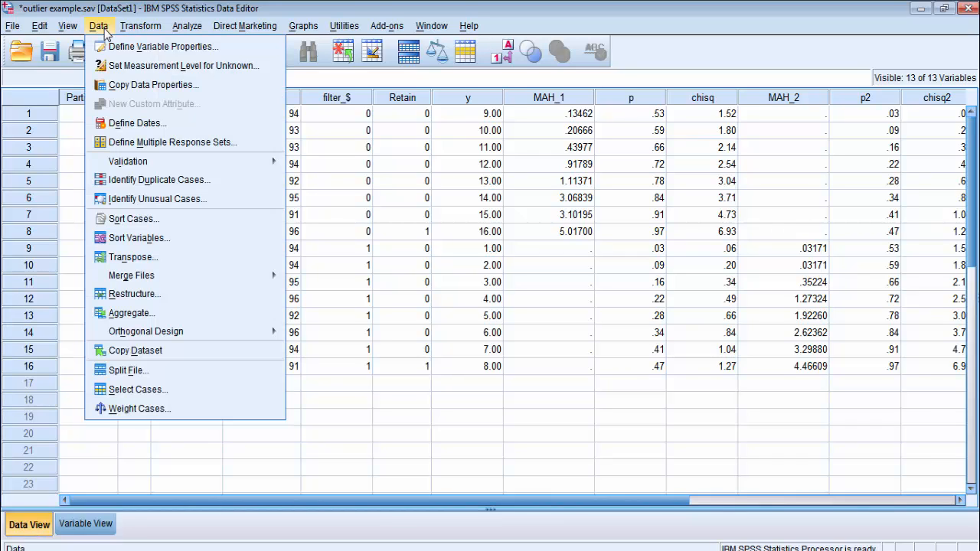
click(151, 392)
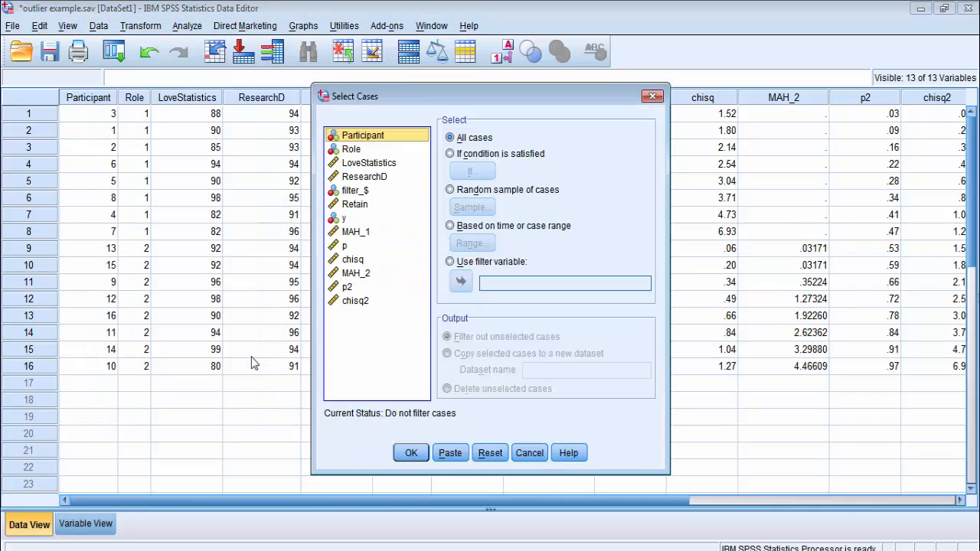
click(448, 155)
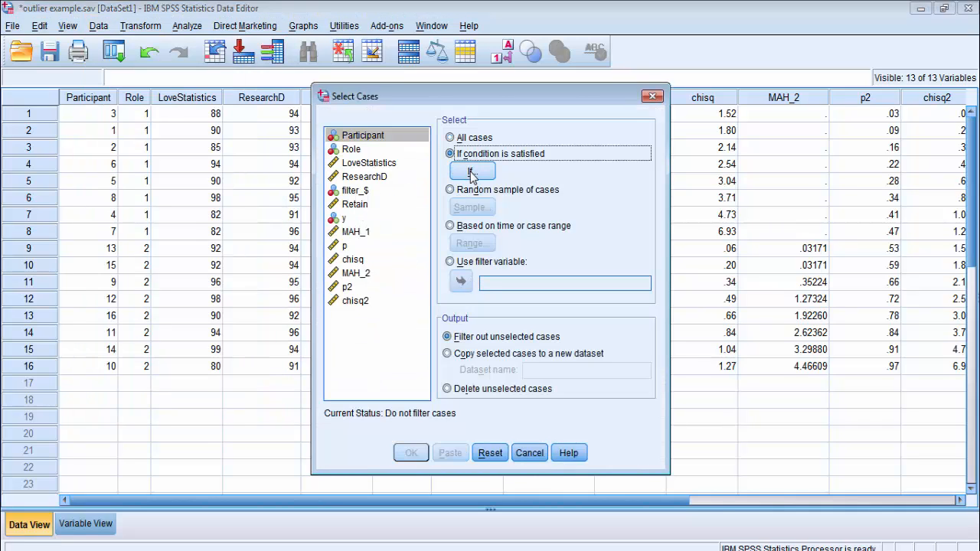
click(471, 172)
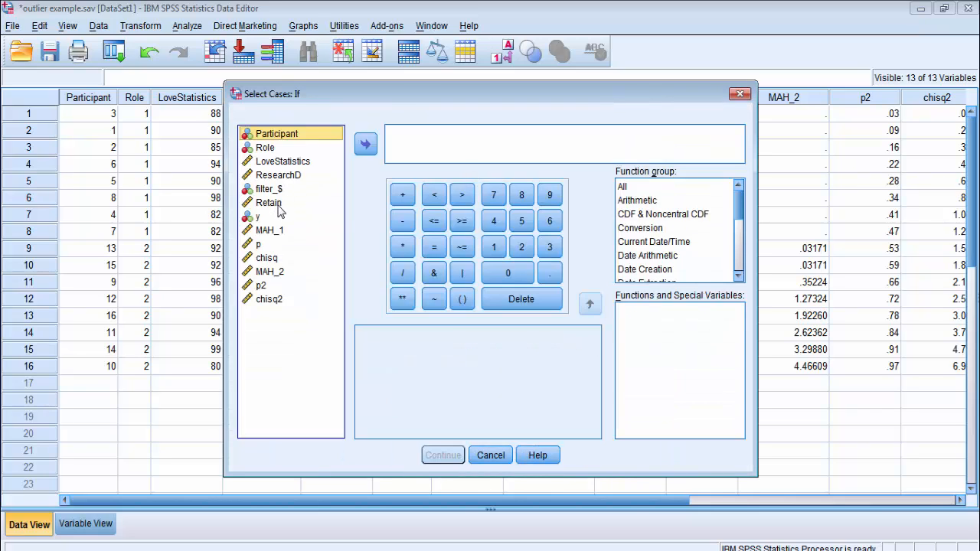
drag(280, 210, 443, 134)
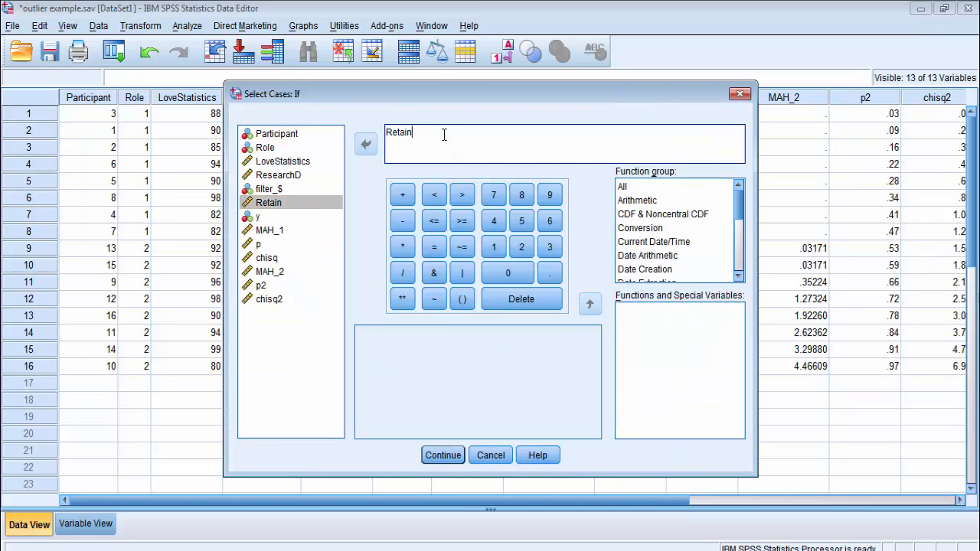
click(434, 246)
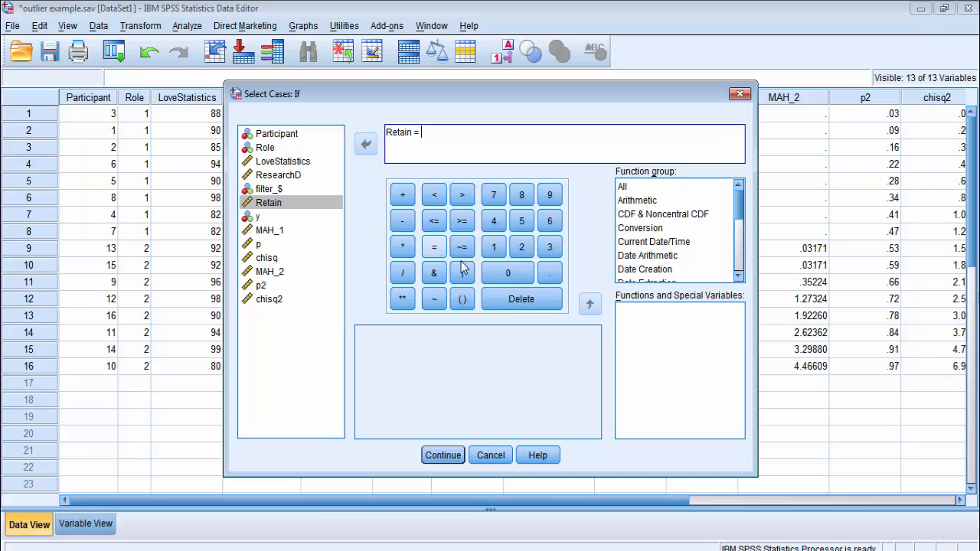
click(507, 274)
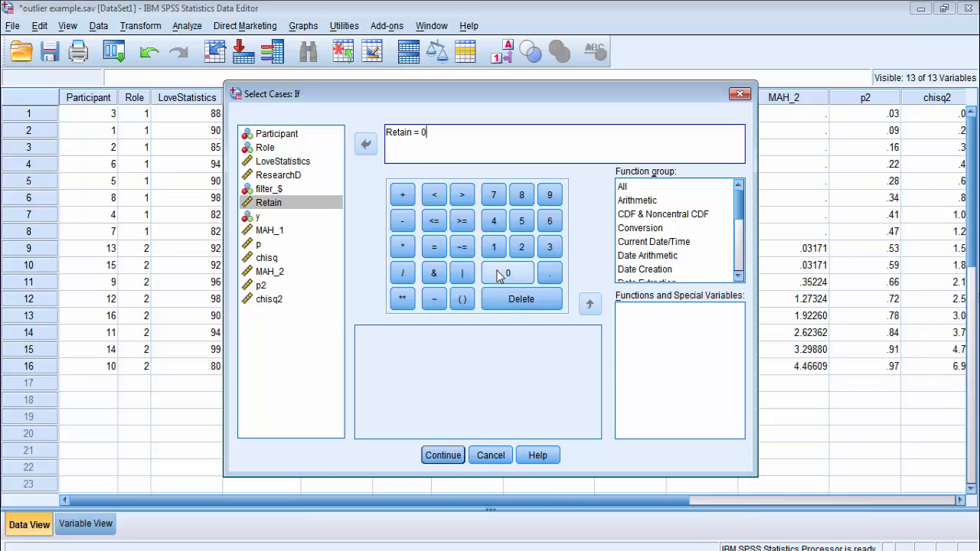
click(444, 455)
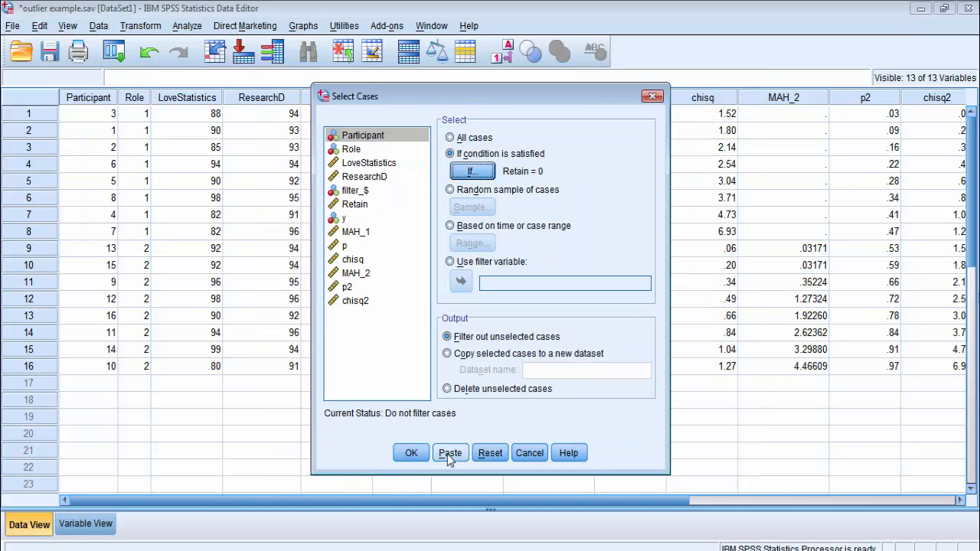
click(452, 453)
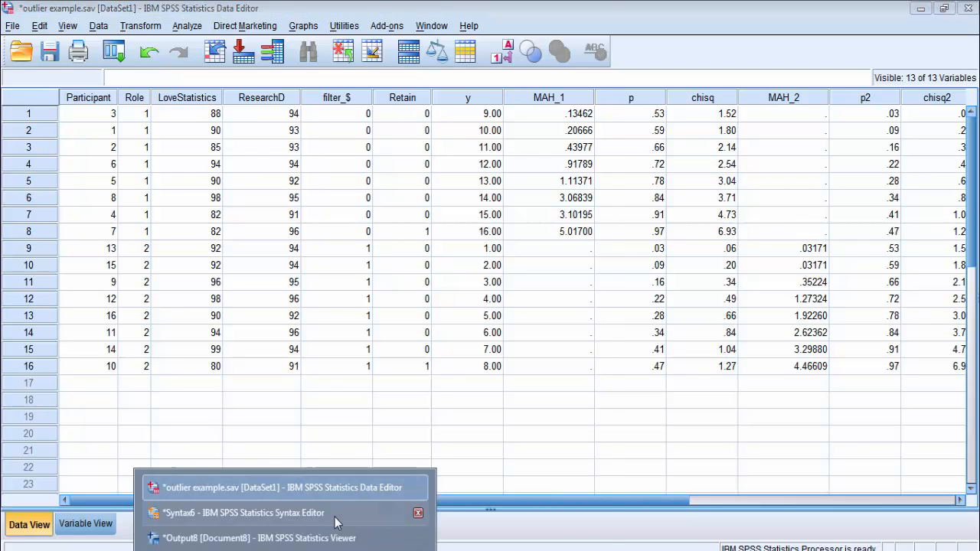
Move the generated Retain = 0 filter syntax directly above the "run a DDA without both cases #7 and #10" comment, removing the blank lines between them.
click(355, 508)
click(418, 443)
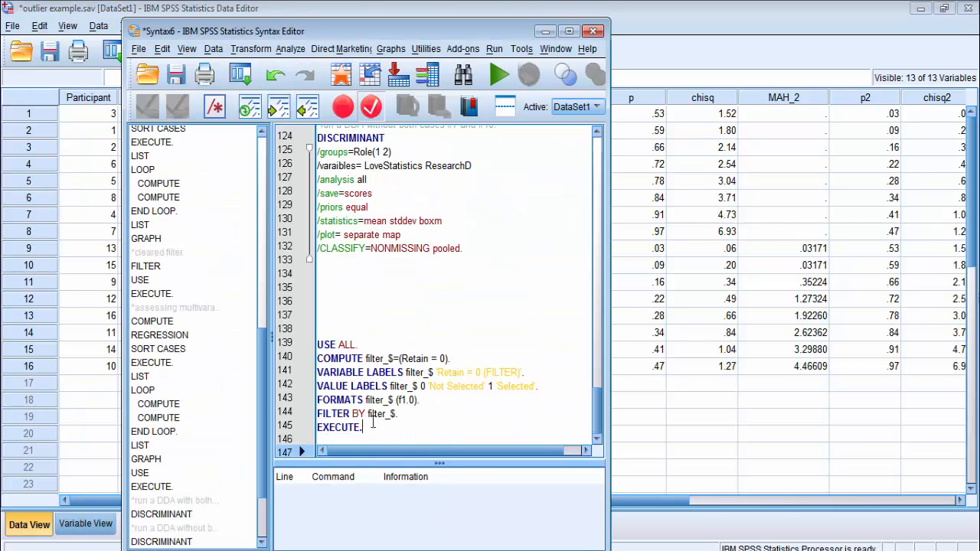
drag(373, 424, 320, 348)
key(ctrl+c)
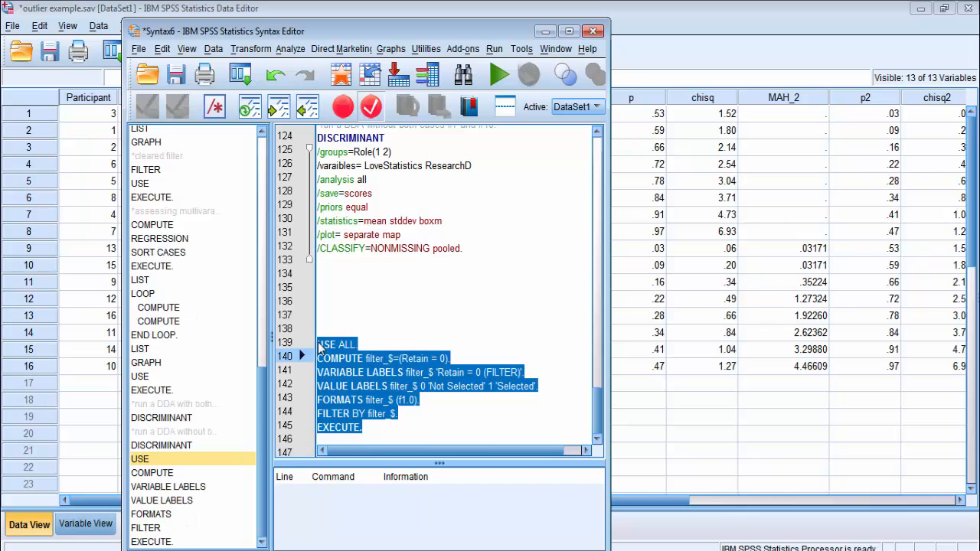
key(Delete)
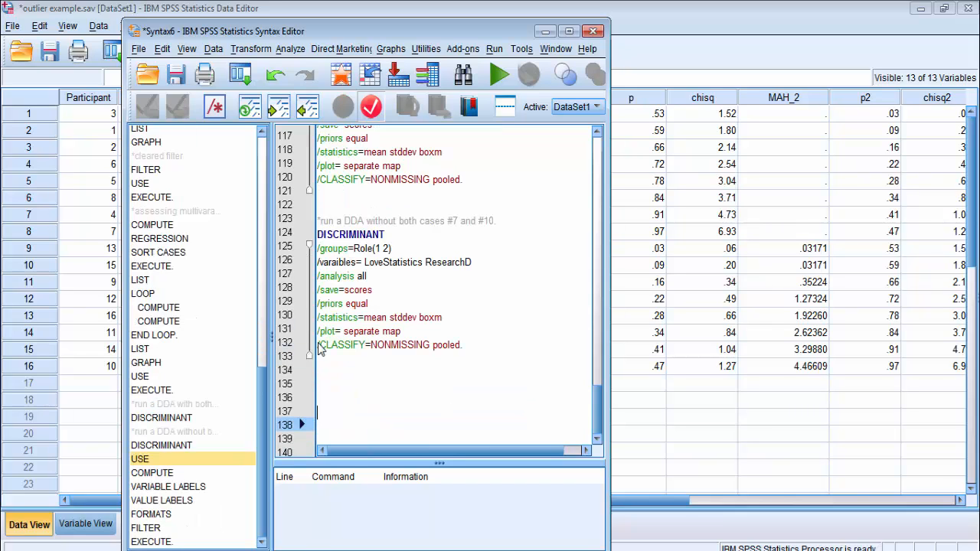
key(Up)
key(Up)
key(Up)
key(Up)
key(Up)
key(Up)
key(Up)
key(Up)
key(Up)
key(Up)
key(Up)
key(Up)
key(Up)
key(Up)
key(Up)
key(Up)
key(Up)
key(Up)
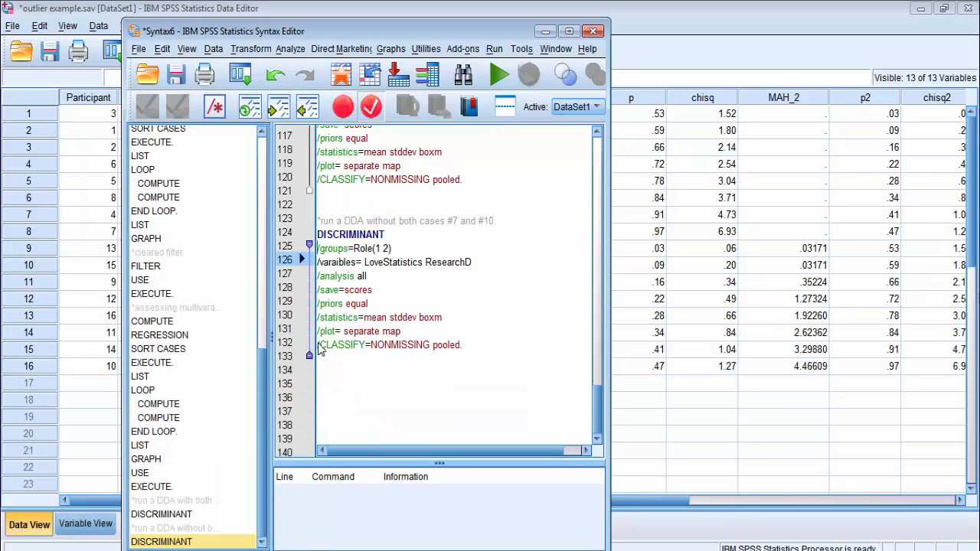
key(ctrl+v)
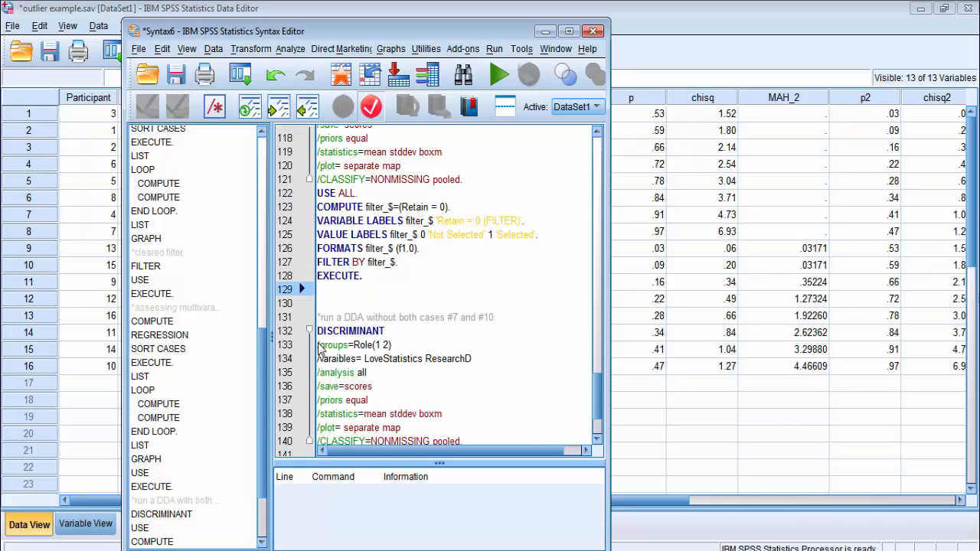
key(BackSpace)
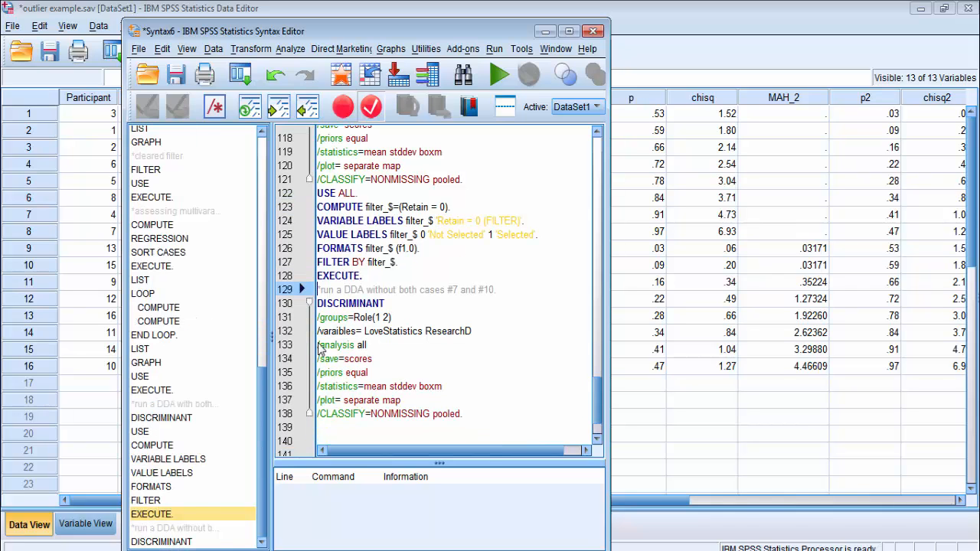
Add the comment line "*this is a filter to remove the two outliers." above USE ALL in the Retain filter syntax.
key(Up)
key(Up)
key(Up)
key(Up)
key(Up)
key(Up)
key(Return)
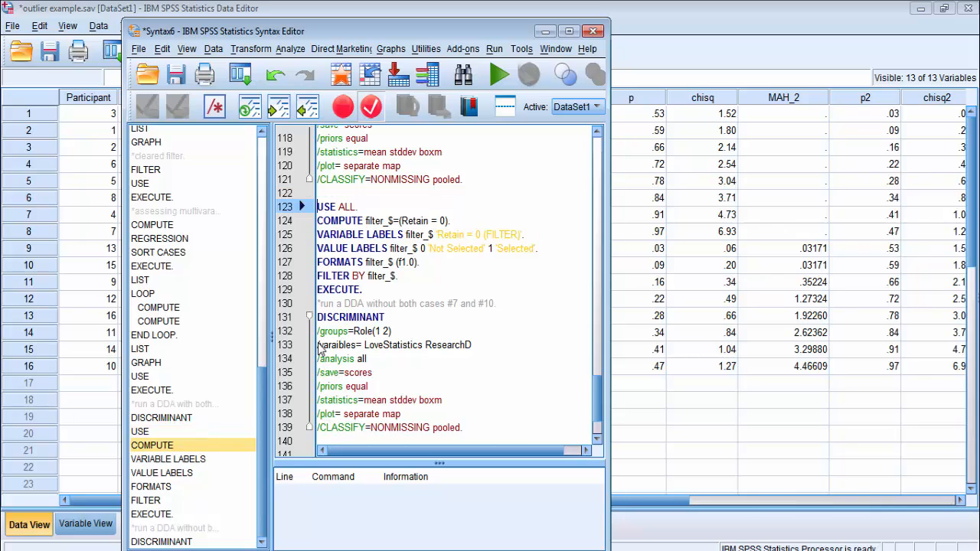
key(Up)
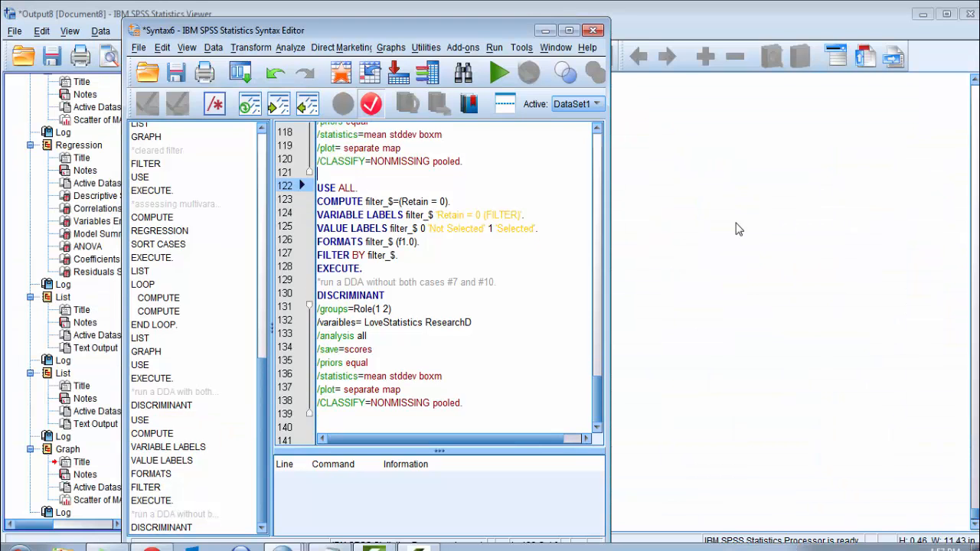
text(*)
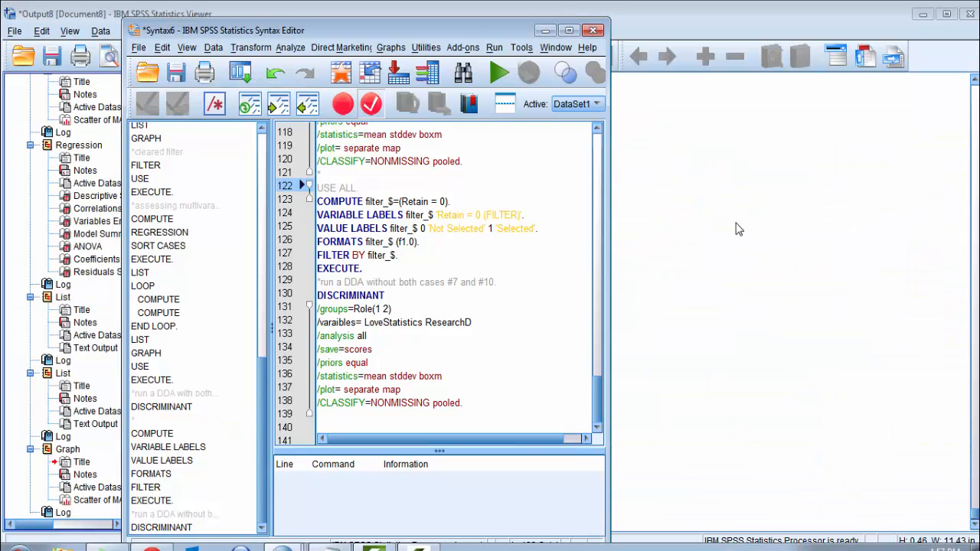
text(this is a filter to re)
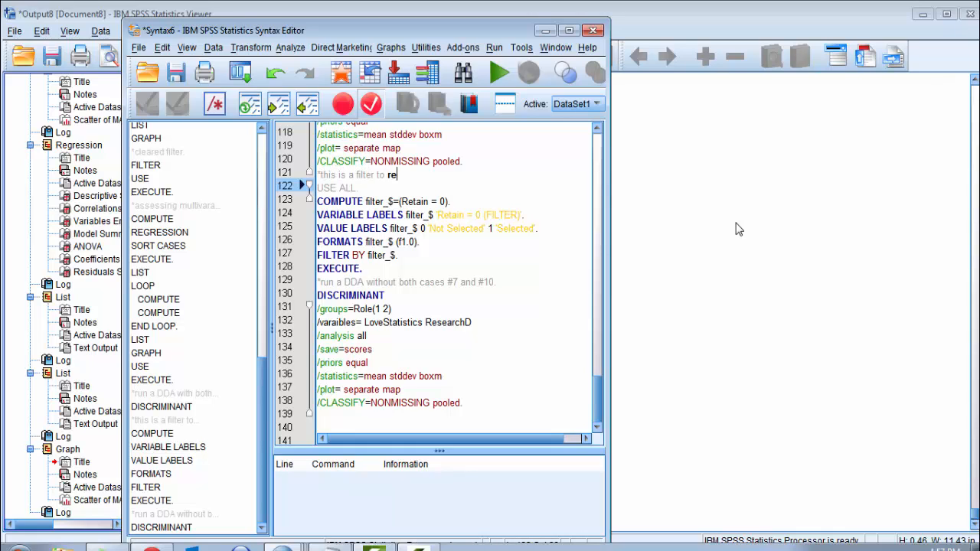
text(move the two outliers.)
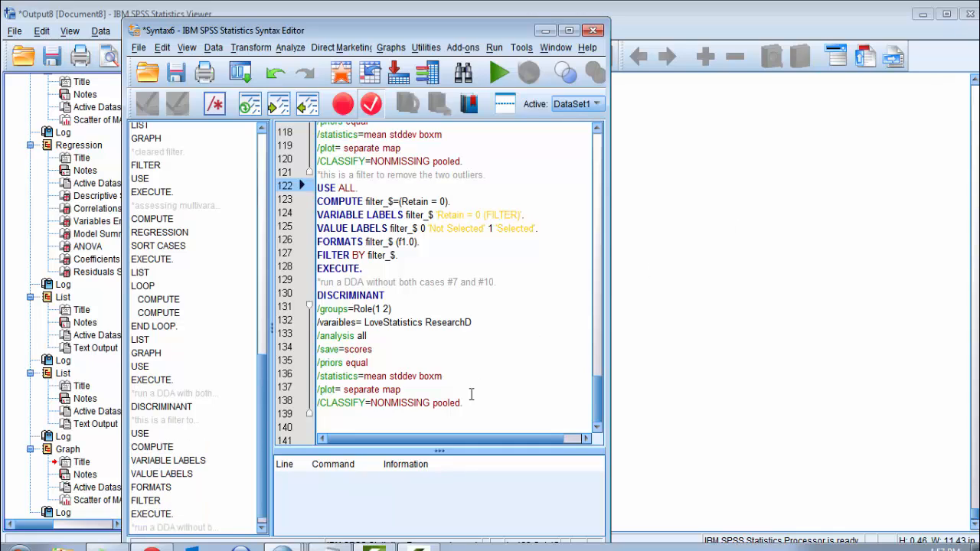
Generate Select Cases syntax for all cases below the second DISCRIMINANT command to turn the filter off.
click(424, 415)
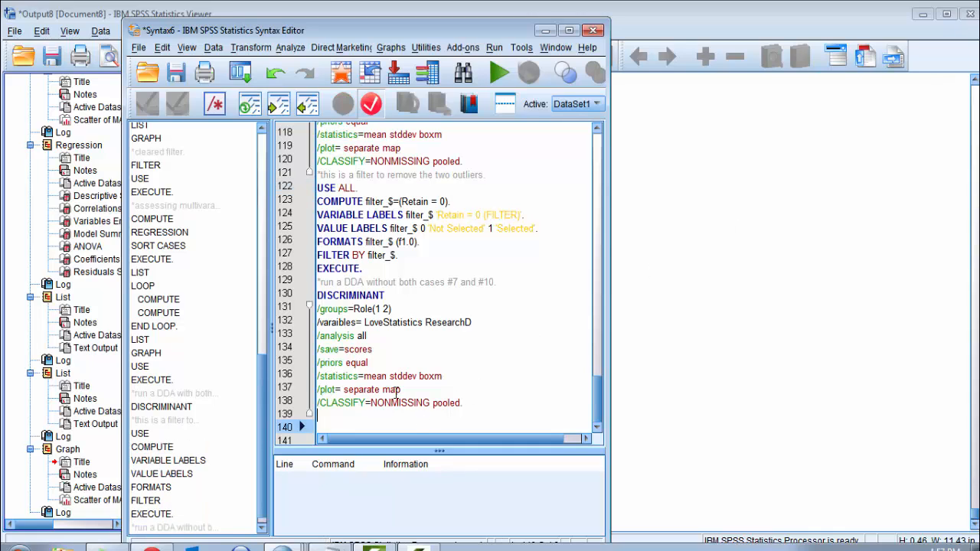
click(213, 47)
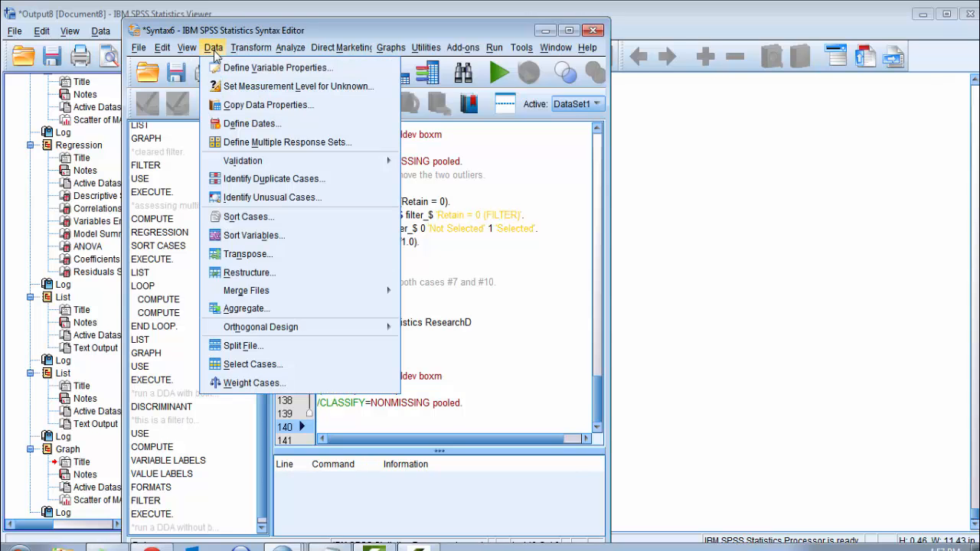
click(250, 364)
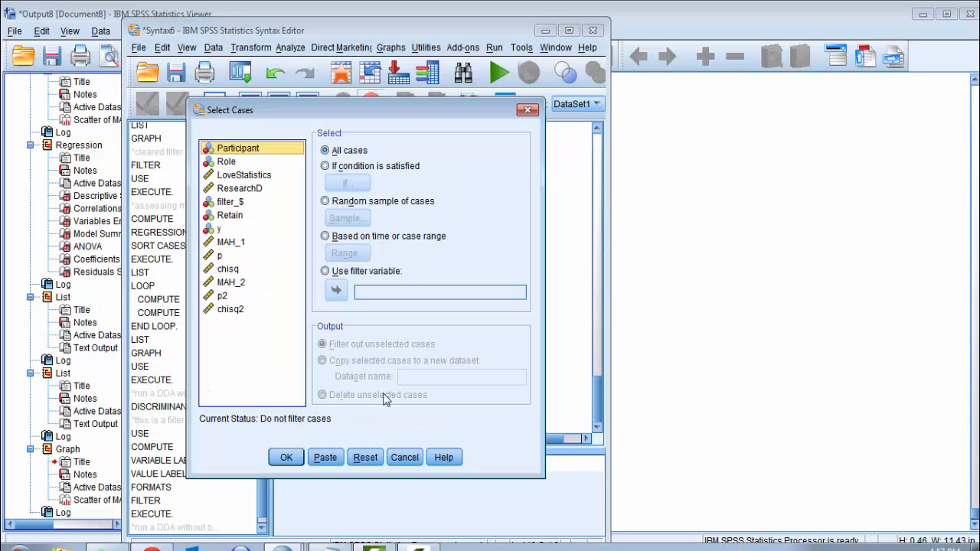
click(324, 457)
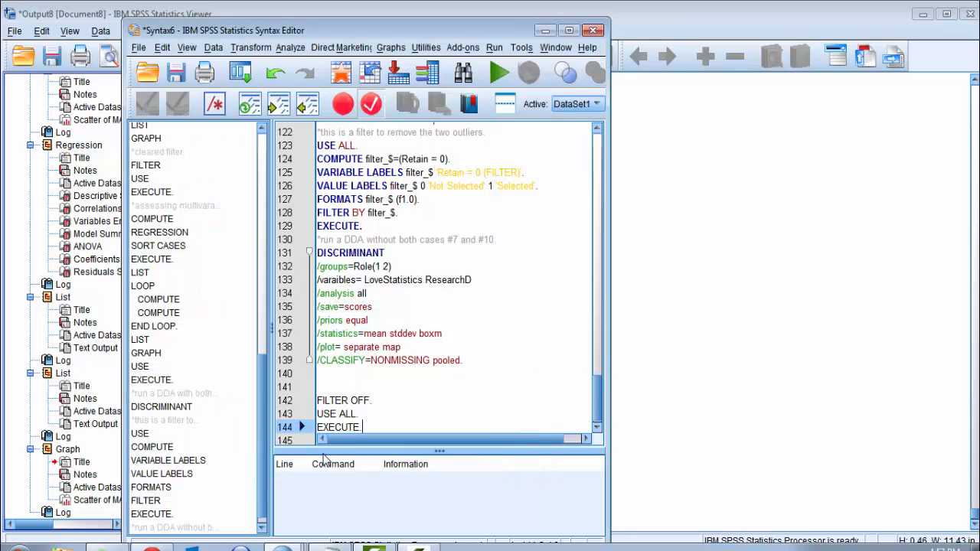
Add the comment line "*cleared the filter." above FILTER OFF and remove the surplus blank line.
click(346, 380)
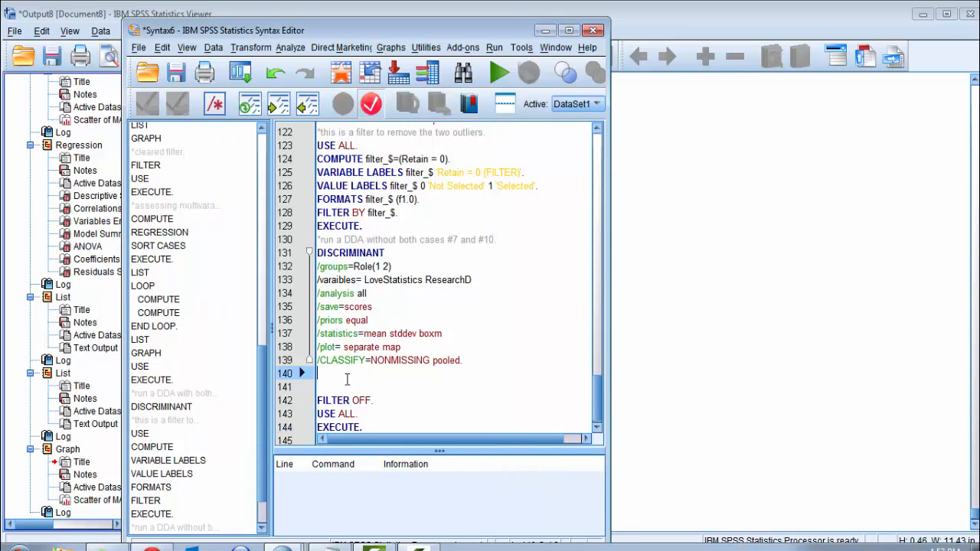
key(BackSpace)
text(*)
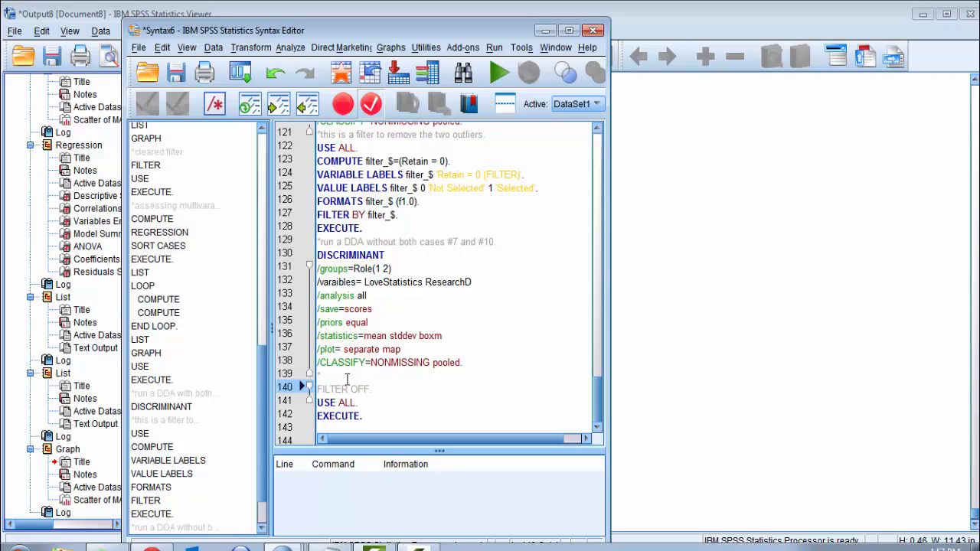
text(cleared the filter.)
Run the syntax from the "run a DDA with both cases #7 and #10" comment through the final EXECUTE.
drag(367, 427, 320, 176)
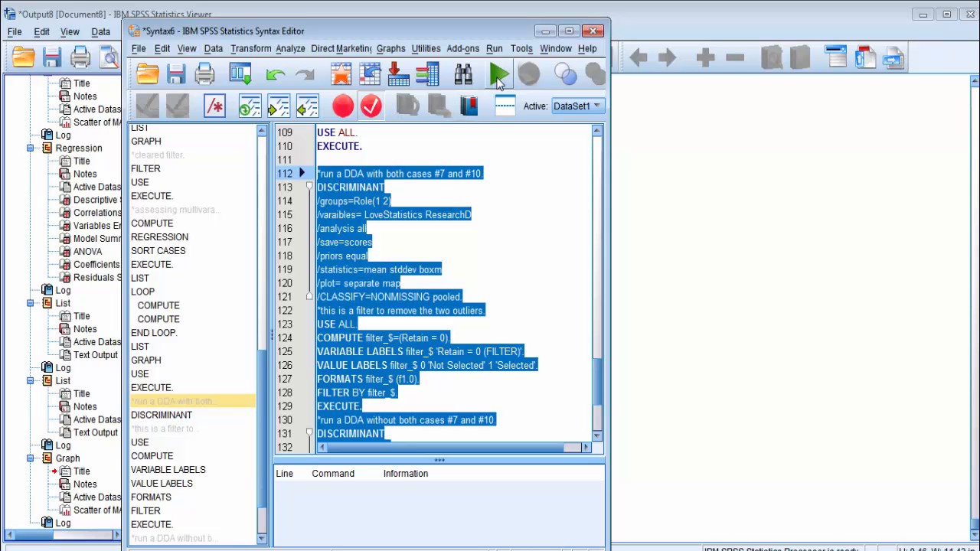
click(497, 76)
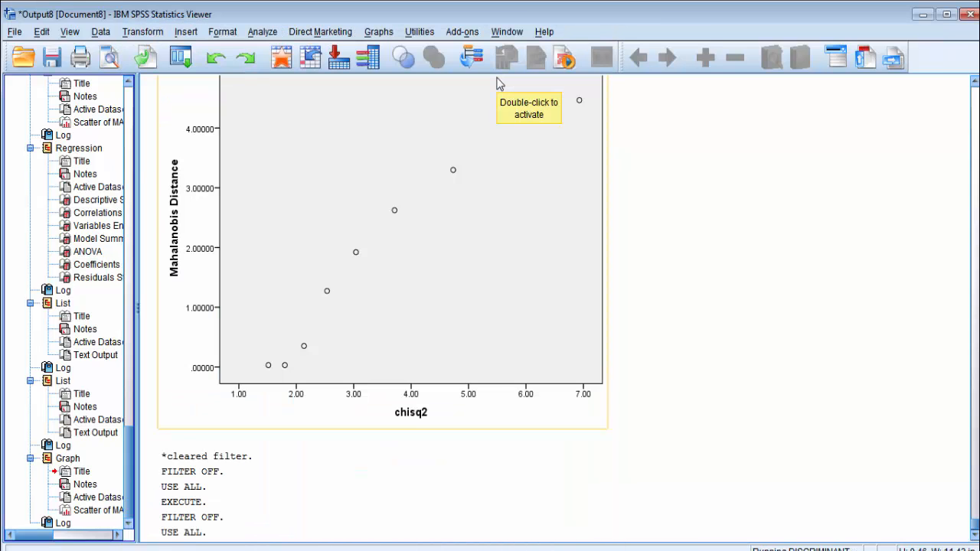